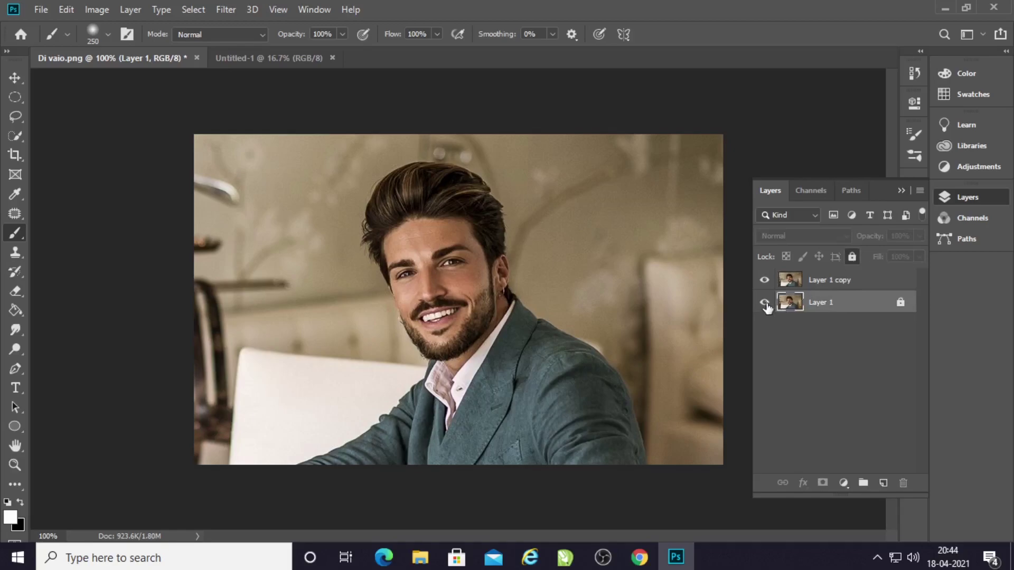
Hide Layer 1, make Layer 1 copy active, and switch to the Pen tool
left_click(764, 303)
left_click(836, 281)
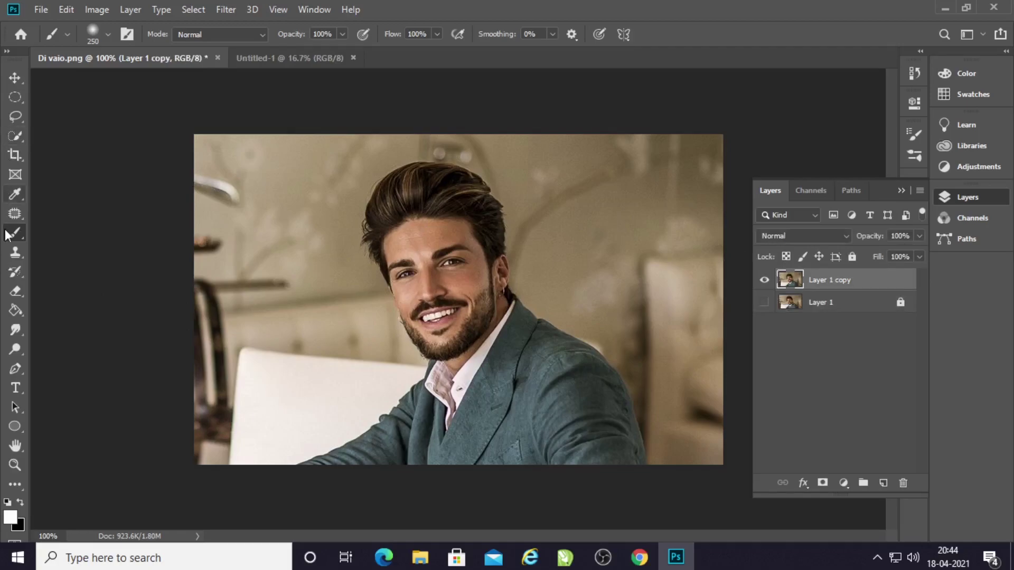
left_click(16, 369)
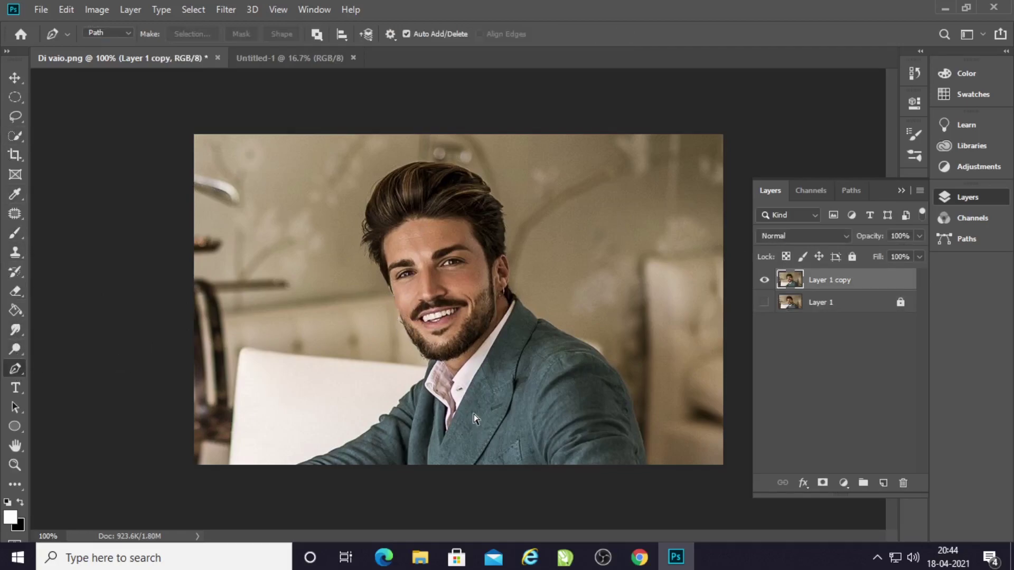
Zoom in on the blazer and start the path at its bottom-left edge
scroll(487, 371, "down", 2)
scroll(487, 372, "up", 1)
scroll(483, 375, "up", 2)
scroll(478, 379, "up", 2)
scroll(472, 383, "up", 2)
scroll(472, 384, "up", 2)
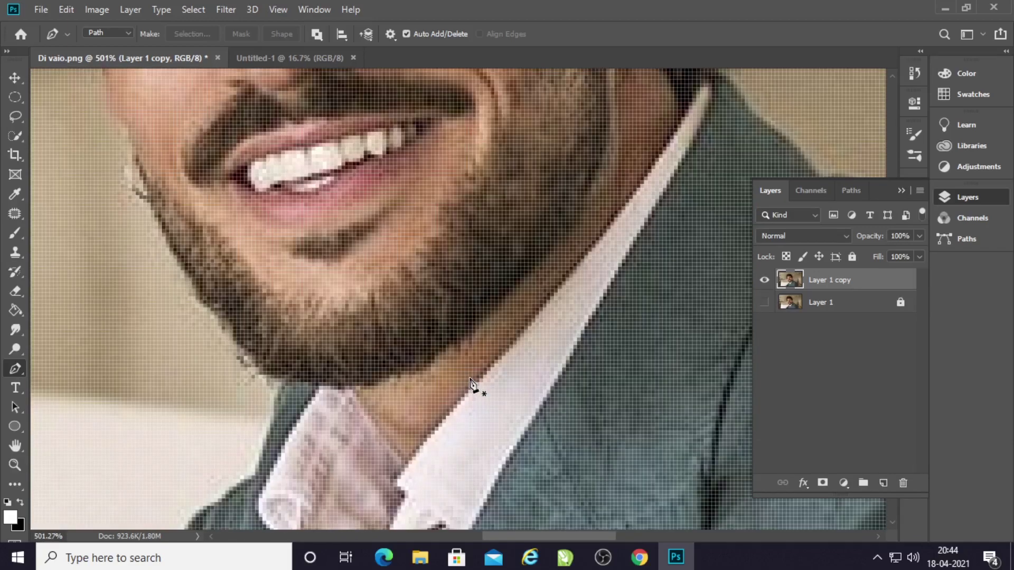
mouse_move(283, 364)
left_mouse_down()
mouse_move(460, 245)
mouse_move(448, 328)
mouse_move(342, 414)
mouse_move(353, 394)
left_mouse_up()
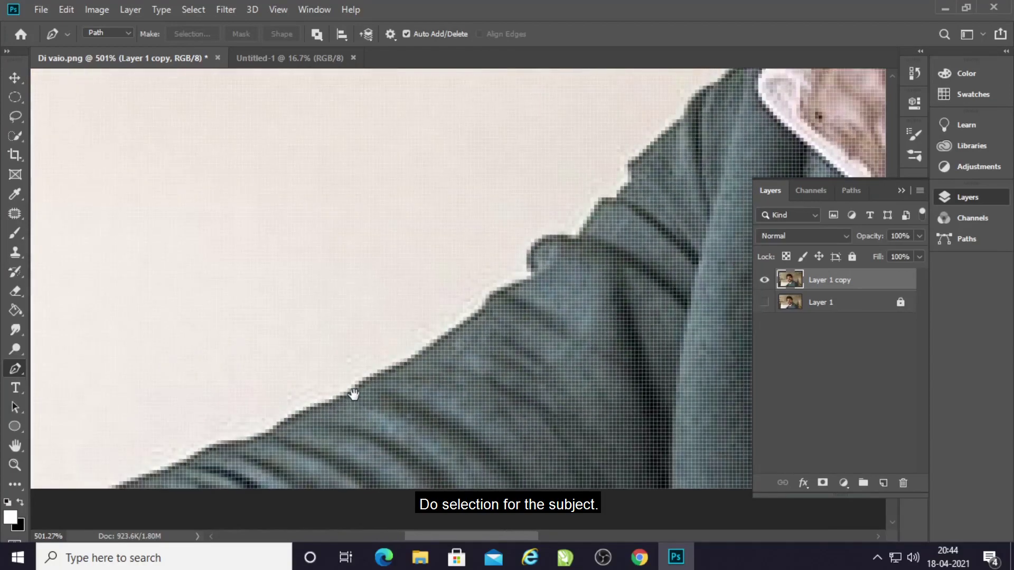
left_click(115, 488)
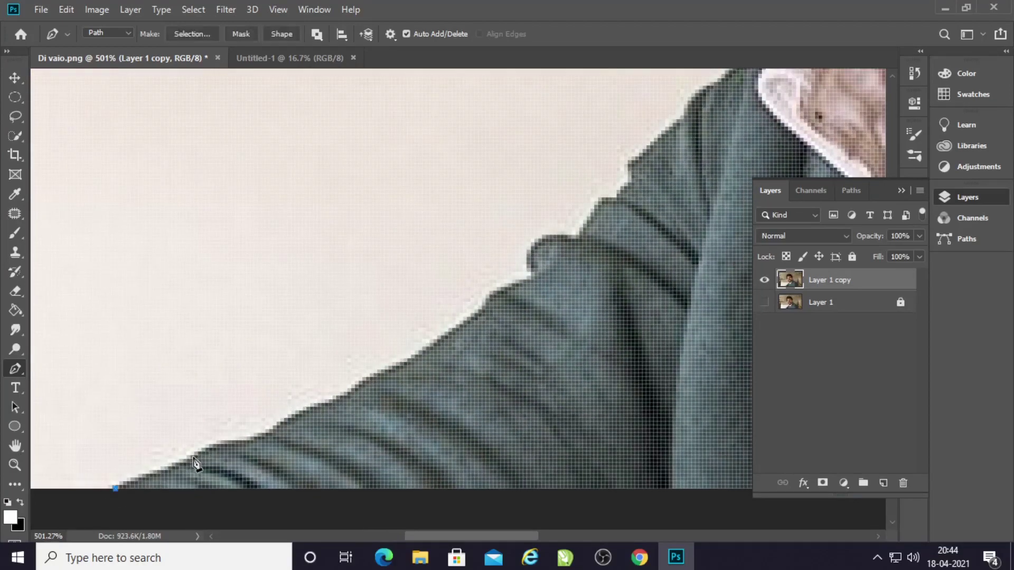
mouse_move(191, 455)
left_mouse_down()
mouse_move(223, 435)
mouse_move(273, 438)
mouse_move(285, 415)
mouse_move(361, 392)
left_mouse_up()
Continue the path up the shoulder edge toward the collar below the beard
left_click(243, 441, "alt")
left_click(306, 407)
left_click_drag(482, 305, 506, 273)
mouse_move(576, 242)
left_mouse_down()
mouse_move(622, 262)
mouse_move(339, 400)
left_mouse_up()
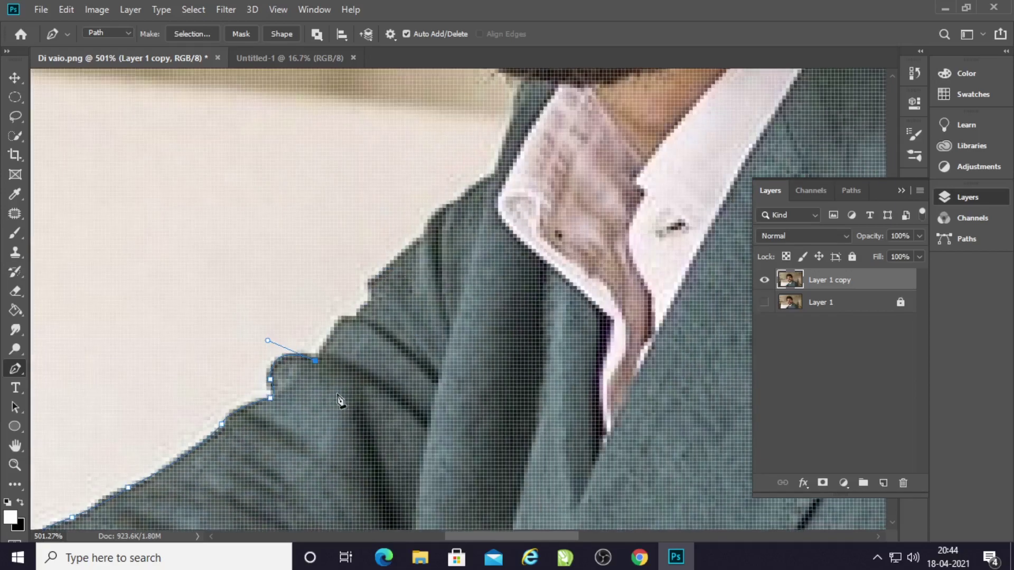
left_click(341, 316)
mouse_move(395, 287)
left_mouse_down()
mouse_move(271, 373)
mouse_move(306, 347)
left_mouse_up()
scroll(315, 337, "down", 2)
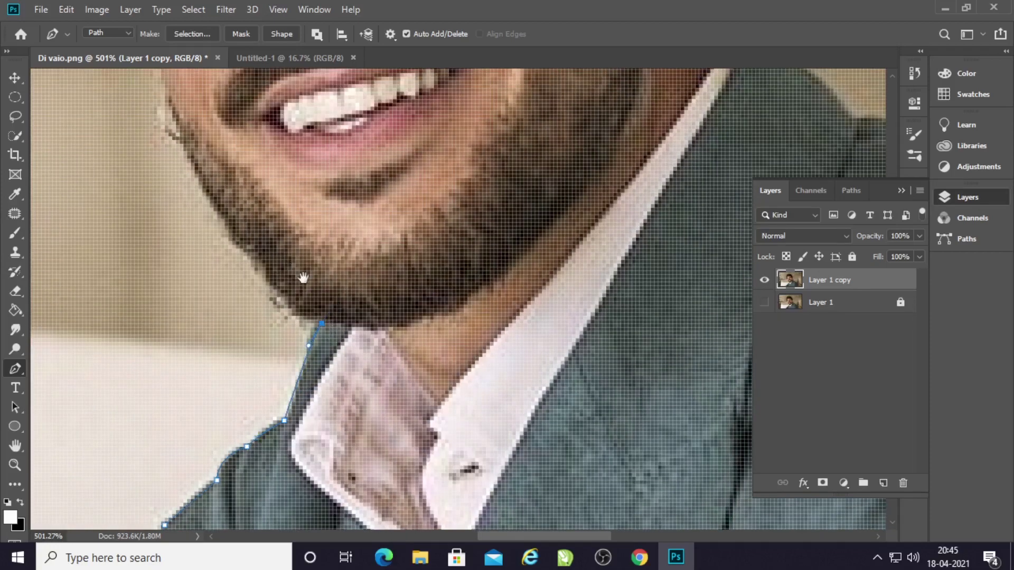
Extend the path along the beard and jawline, undoing one misplaced point
scroll(303, 277, "up", 3)
scroll(332, 375, "up", 1)
left_click(329, 367)
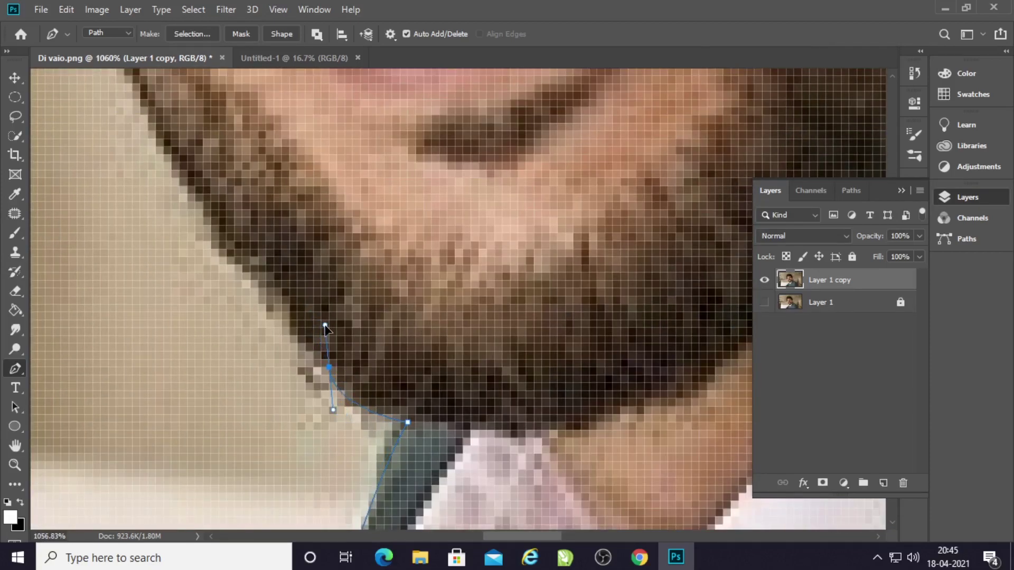
left_click(265, 272)
left_click(181, 163)
left_click_drag(181, 163, 253, 214)
scroll(254, 214, "up", 3)
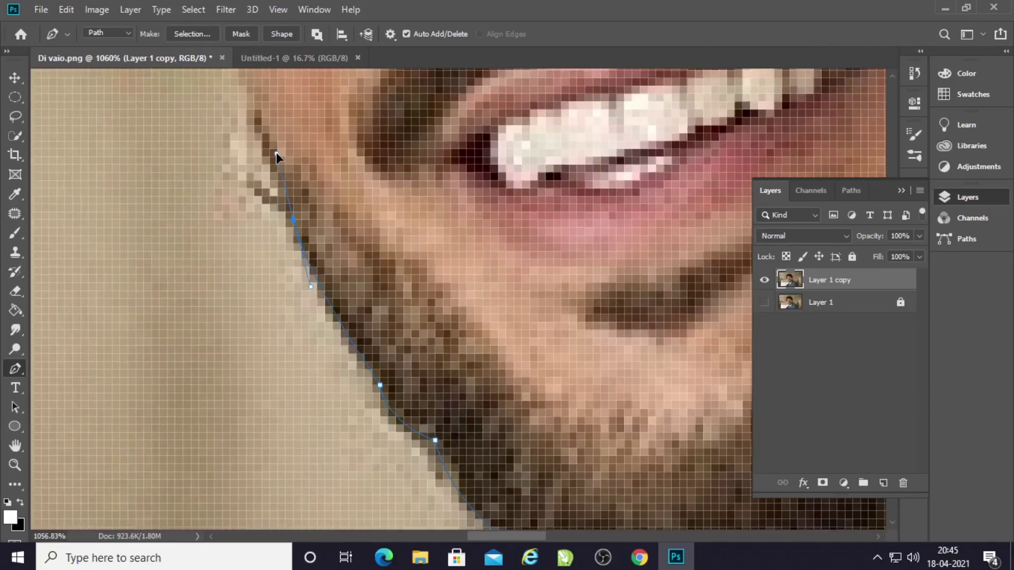
scroll(295, 227, "up", 2)
left_click_drag(314, 233, 319, 243)
scroll(318, 243, "down", 2)
key("ctrl+z")
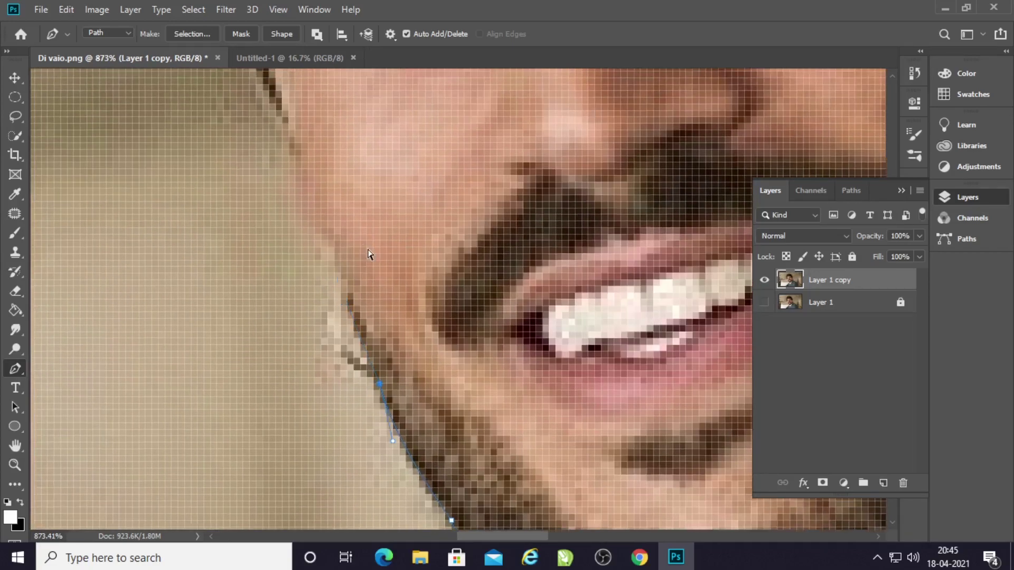
scroll(311, 343, "down", 1)
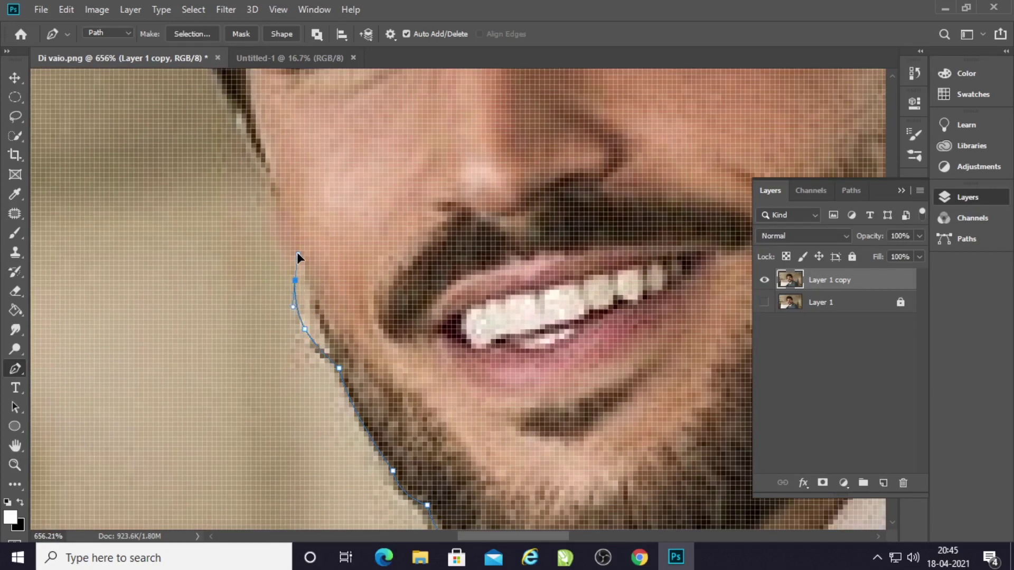
scroll(297, 253, "down", 2)
left_click(306, 315)
Trace the jagged hair edge above the side of the face with anchor points
scroll(301, 253, "up", 2)
scroll(236, 256, "up", 1)
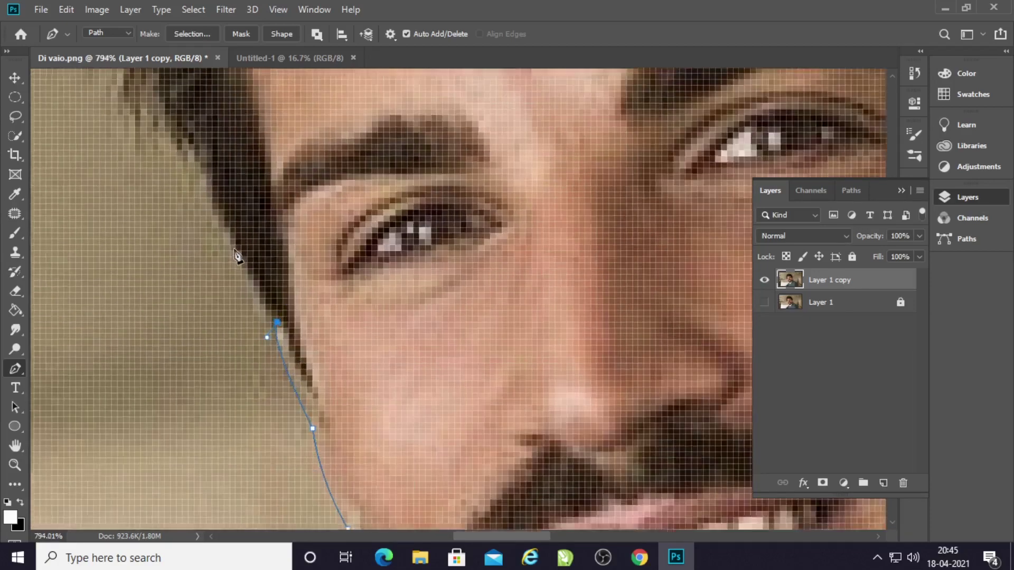
scroll(236, 256, "up", 1)
scroll(283, 272, "up", 1)
scroll(364, 362, "up", 1)
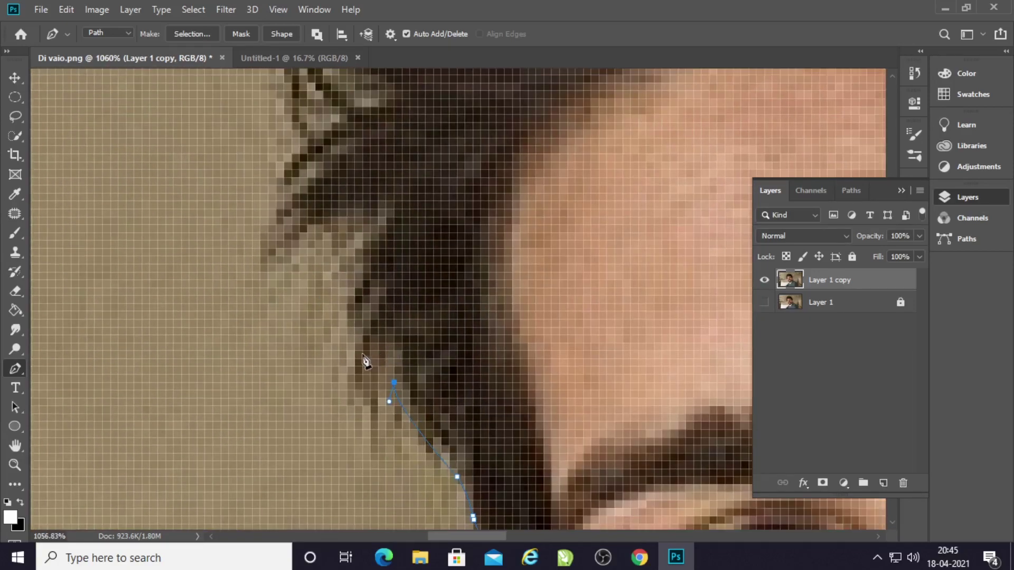
left_click_drag(347, 311, 386, 303)
scroll(391, 366, "up", 2)
left_click(358, 337)
left_click(294, 346)
left_click(336, 285)
left_click(277, 285)
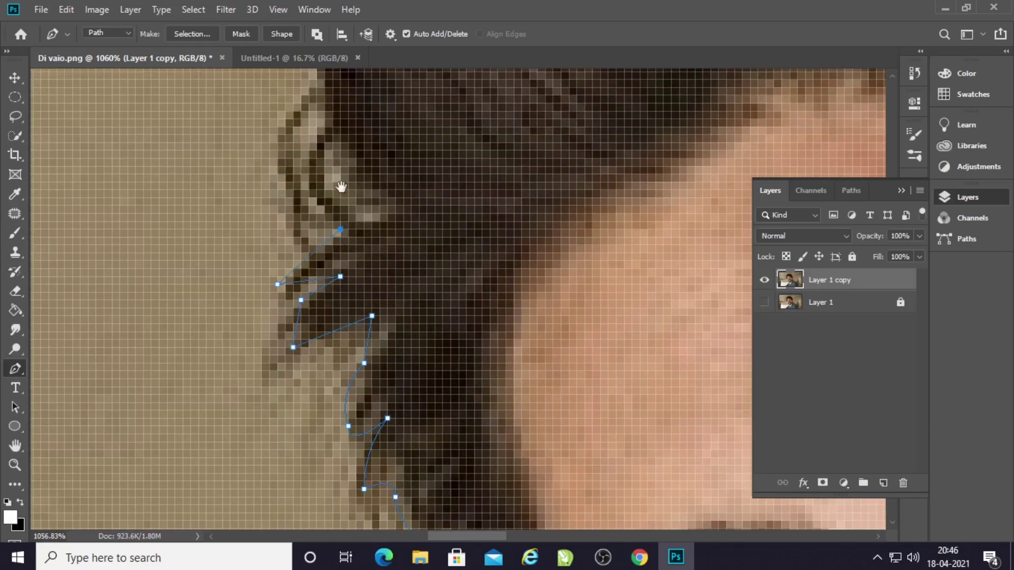
scroll(335, 185, "up", 2)
scroll(295, 218, "up", 3)
scroll(344, 263, "down", 1)
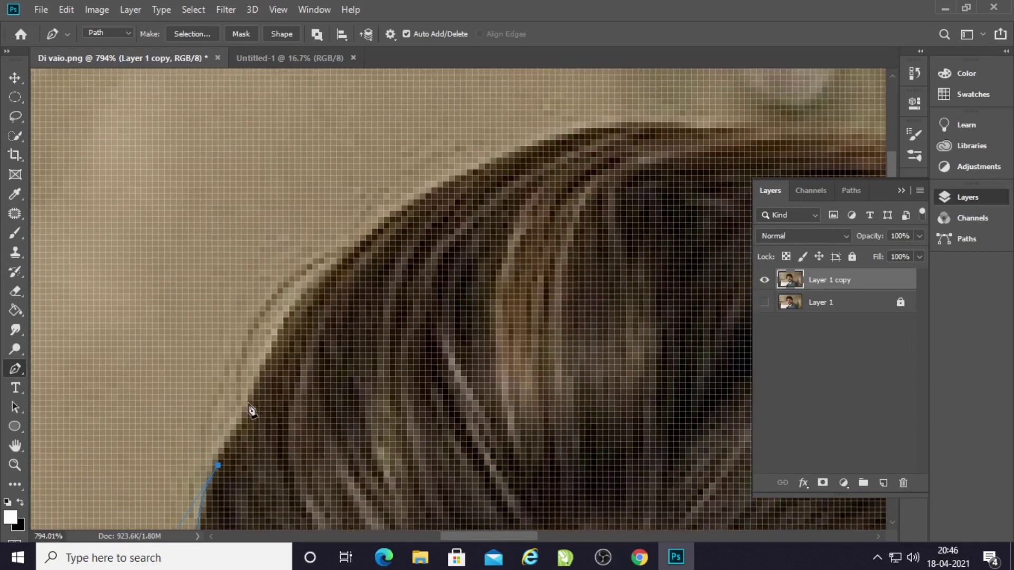
Curve the path over the top and crown of the hair
left_click_drag(496, 168, 593, 142)
scroll(528, 158, "right", 5)
left_click_drag(492, 151, 827, 194)
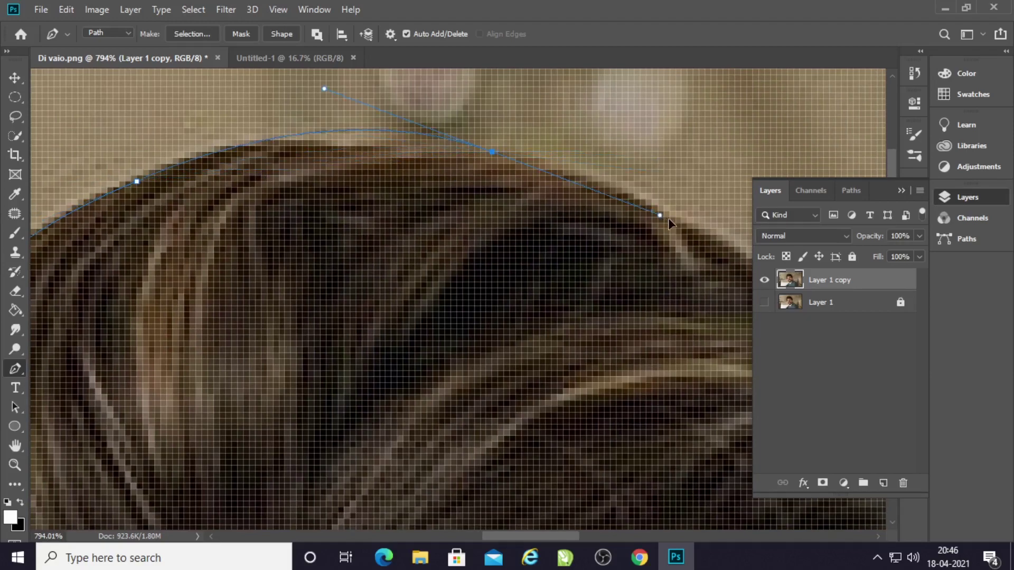
left_click_drag(519, 188, 241, 164)
left_click_drag(391, 187, 451, 242)
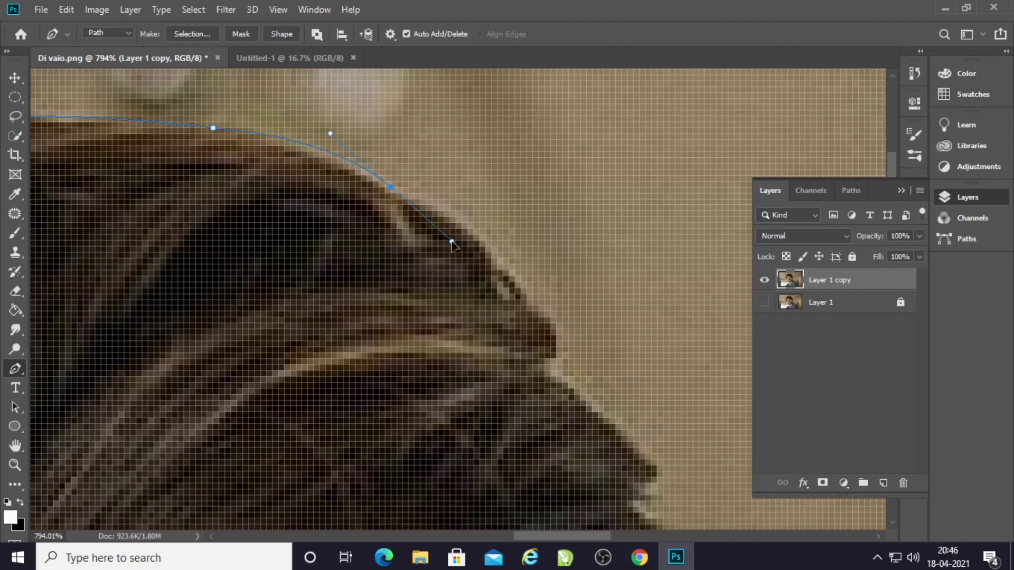
left_click(391, 187, "alt")
left_click_drag(555, 385, 549, 428)
left_click(554, 385, "alt")
left_click_drag(659, 493, 523, 290)
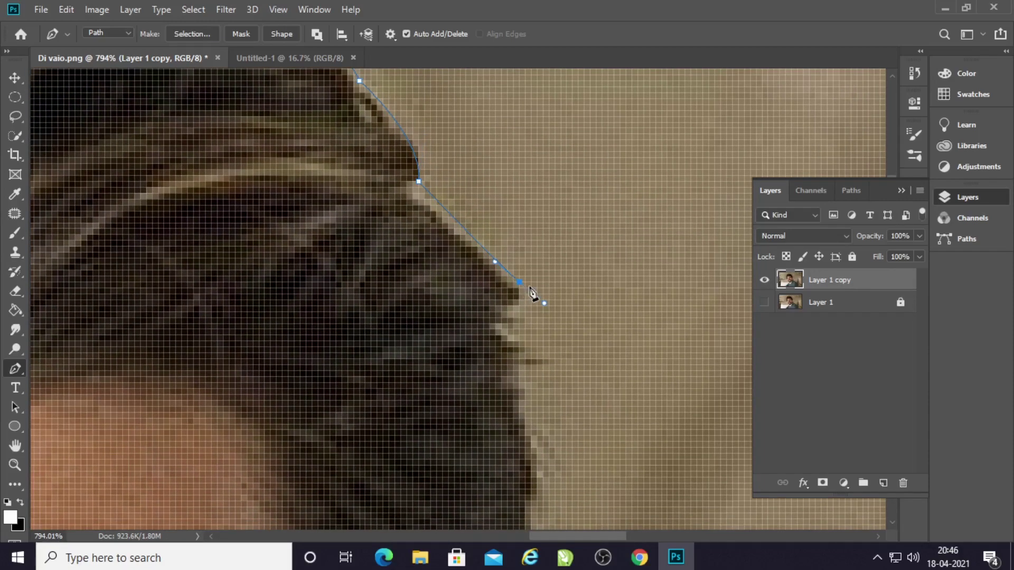
left_click_drag(555, 327, 508, 163)
Carry the path down the far side of the hair toward the ear
left_click(440, 160)
left_click(470, 183)
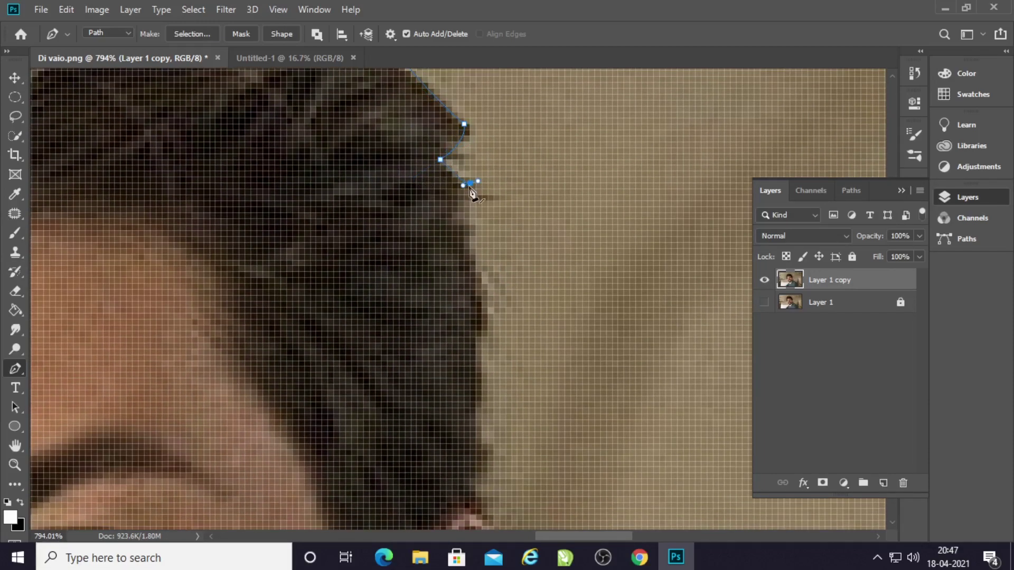
left_click_drag(458, 219, 453, 228)
left_click_drag(480, 267, 514, 155)
left_click(511, 224)
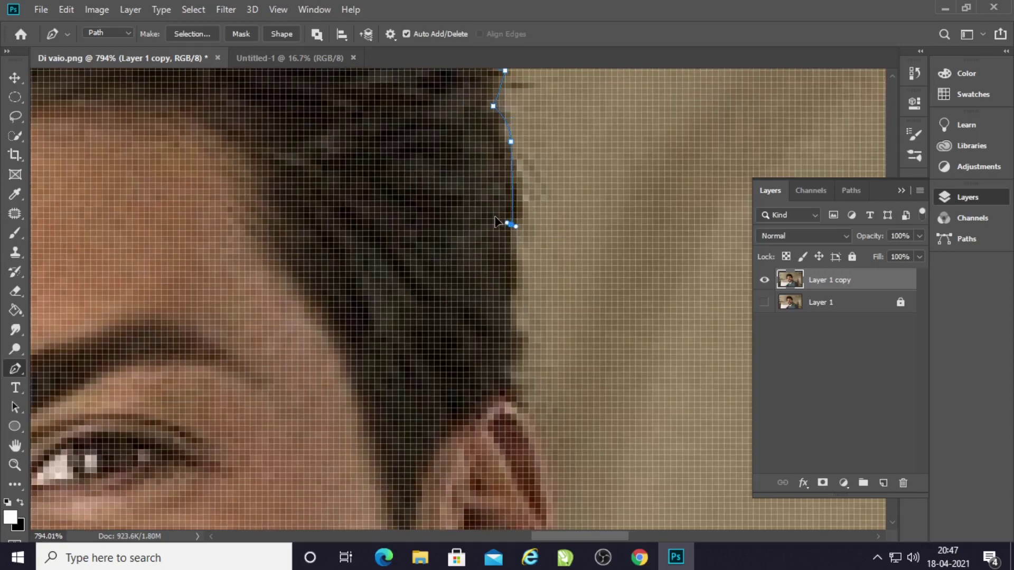
left_click(510, 301)
left_click_drag(511, 367, 481, 391)
left_click_drag(523, 356, 435, 208)
mouse_move(436, 270)
left_mouse_down()
mouse_move(433, 304)
mouse_move(454, 373)
mouse_move(493, 296)
left_mouse_up()
Trace the path past the ear, down to the neck and along the collar
scroll(443, 280, "up", 2)
scroll(430, 392, "down", 2)
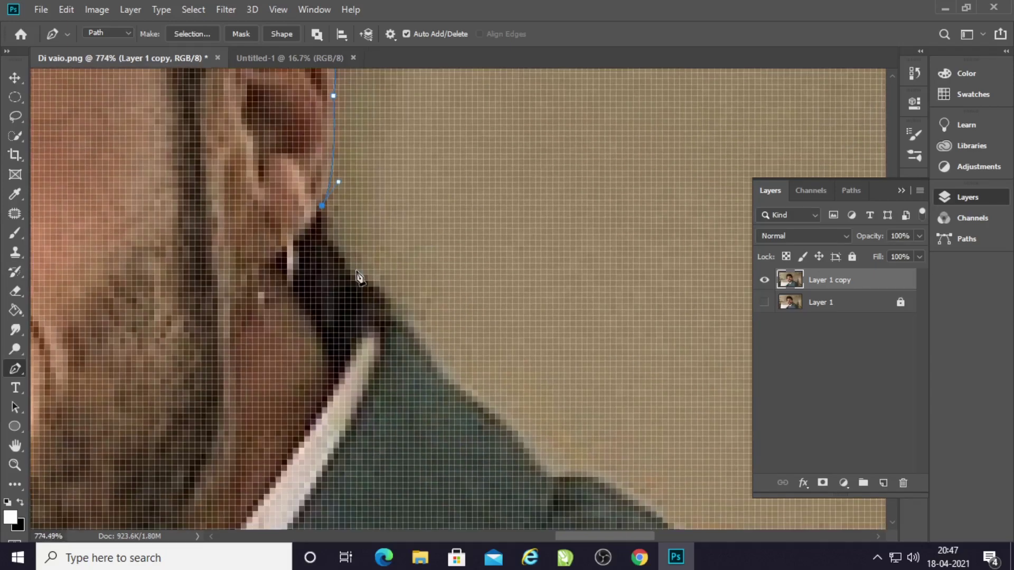
left_click(322, 205)
left_click(327, 234)
left_click_drag(356, 281, 358, 290)
left_click(390, 319)
left_click_drag(457, 420, 362, 263)
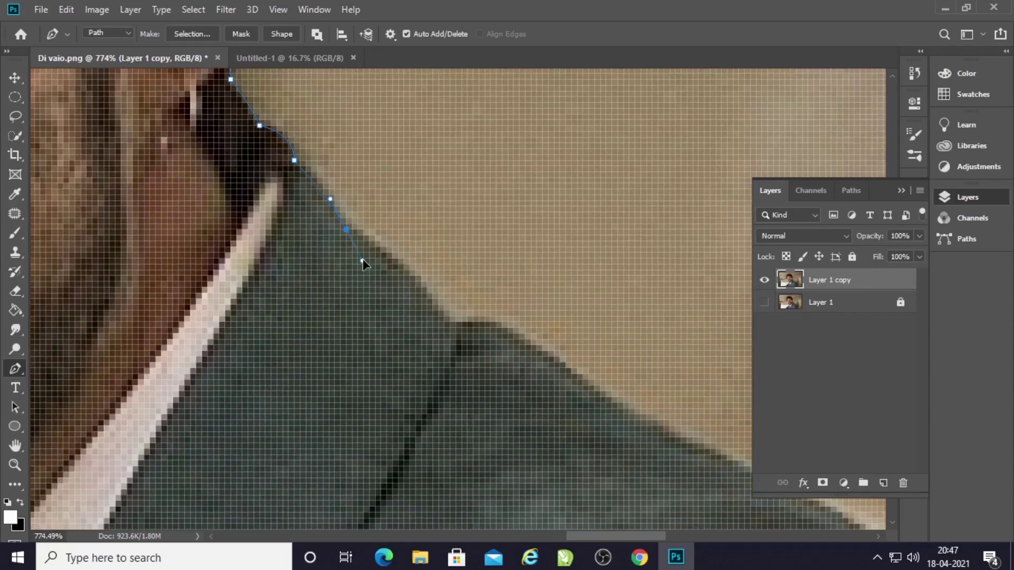
left_click(346, 229)
mouse_move(456, 327)
left_mouse_down()
mouse_move(494, 384)
mouse_move(221, 202)
left_mouse_up()
Curve the path down the far shoulder to an anchor at the photo's bottom edge
left_click(479, 324)
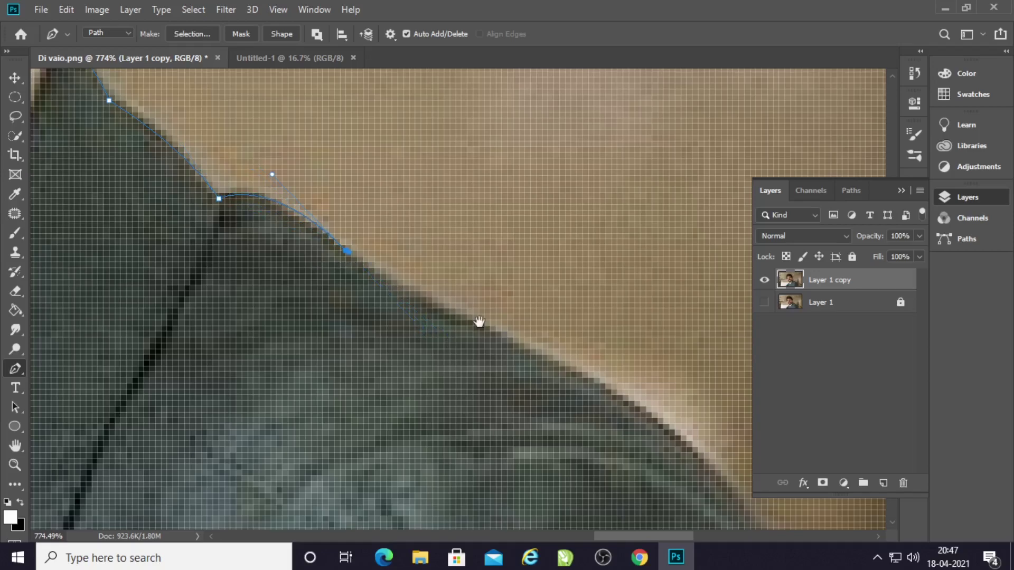
left_click_drag(479, 323, 283, 245)
left_click_drag(430, 289, 385, 140)
left_click_drag(413, 247, 228, 114)
left_click_drag(348, 246, 374, 295)
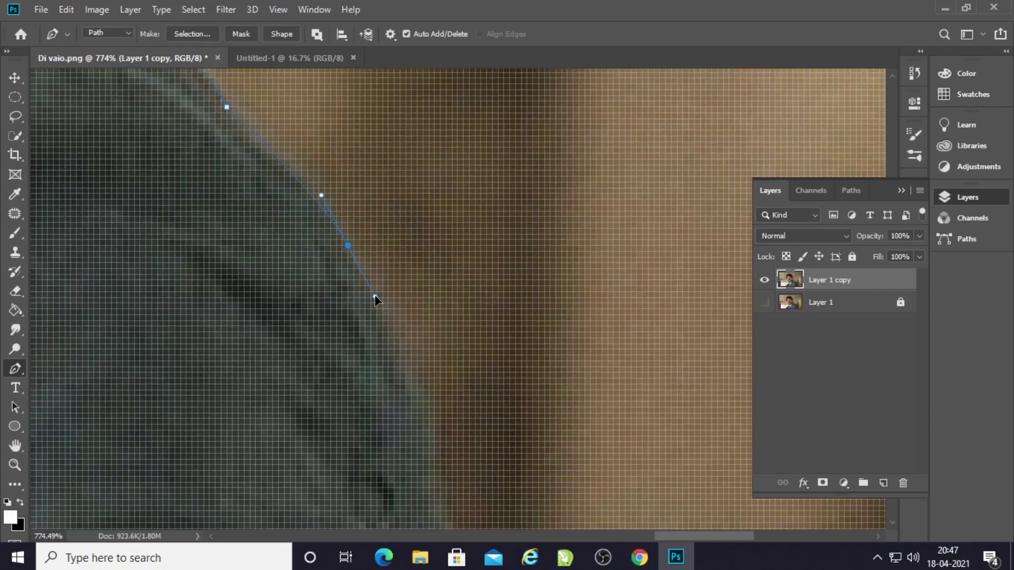
left_click_drag(353, 254, 311, 75)
mouse_move(417, 333)
left_mouse_down()
mouse_move(367, 317)
mouse_move(349, 167)
left_mouse_up()
left_click_drag(328, 174, 355, 260)
left_click_drag(402, 442, 409, 523)
scroll(409, 523, "down", 5)
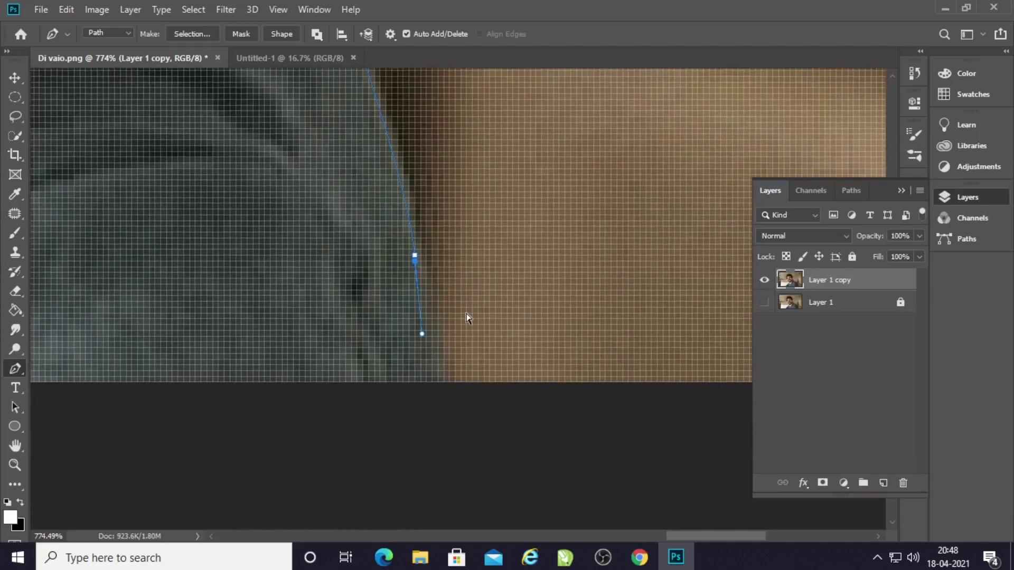
left_click_drag(437, 382, 436, 434)
left_click(438, 385, "alt")
scroll(446, 391, "down", 1)
scroll(526, 341, "down", 2)
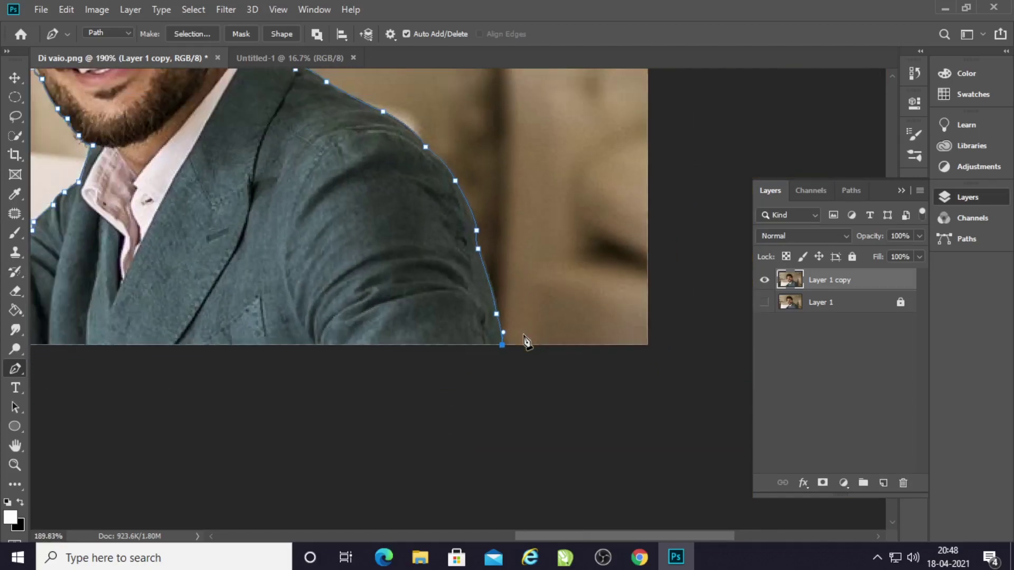
scroll(526, 344, "down", 1)
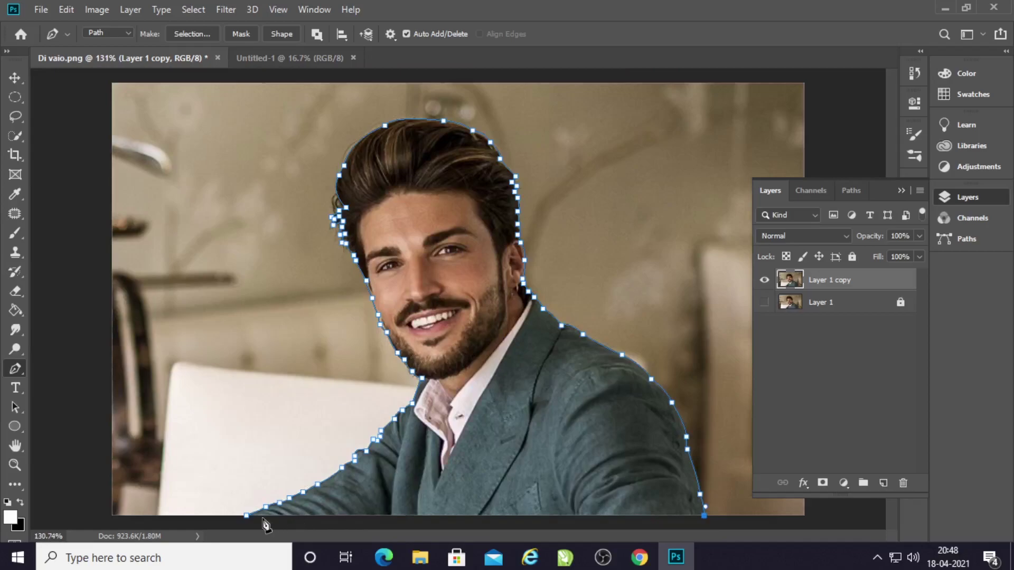
Close the outline at its first anchor and load it as a selection with Ctrl+Enter
left_click(247, 516)
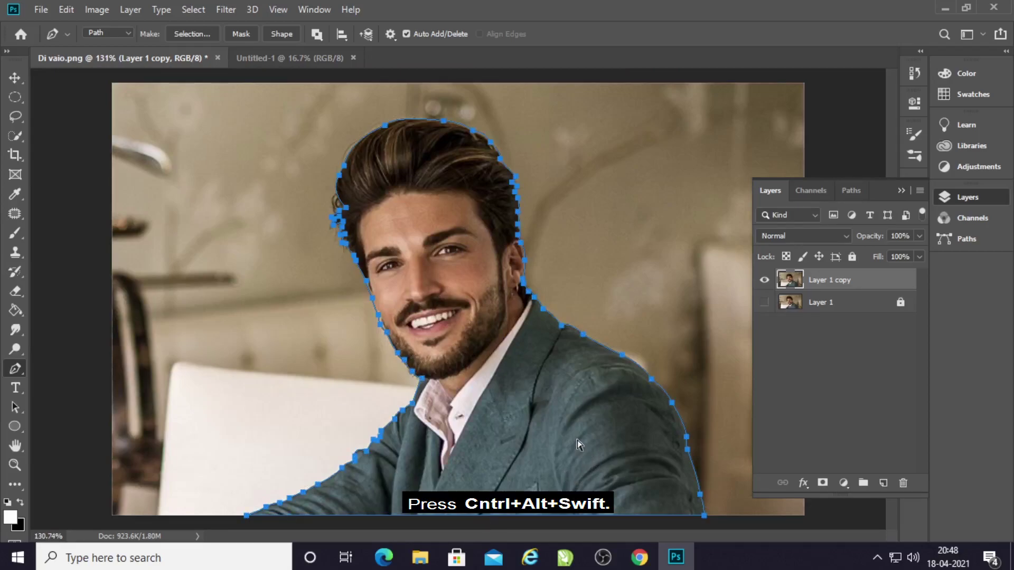
key("ctrl+Return")
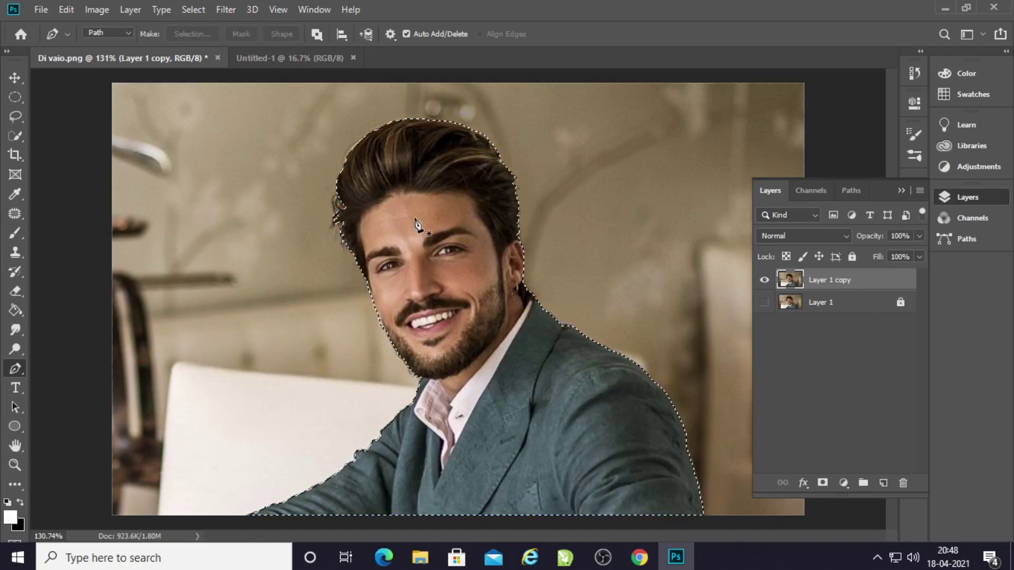
left_click(15, 135)
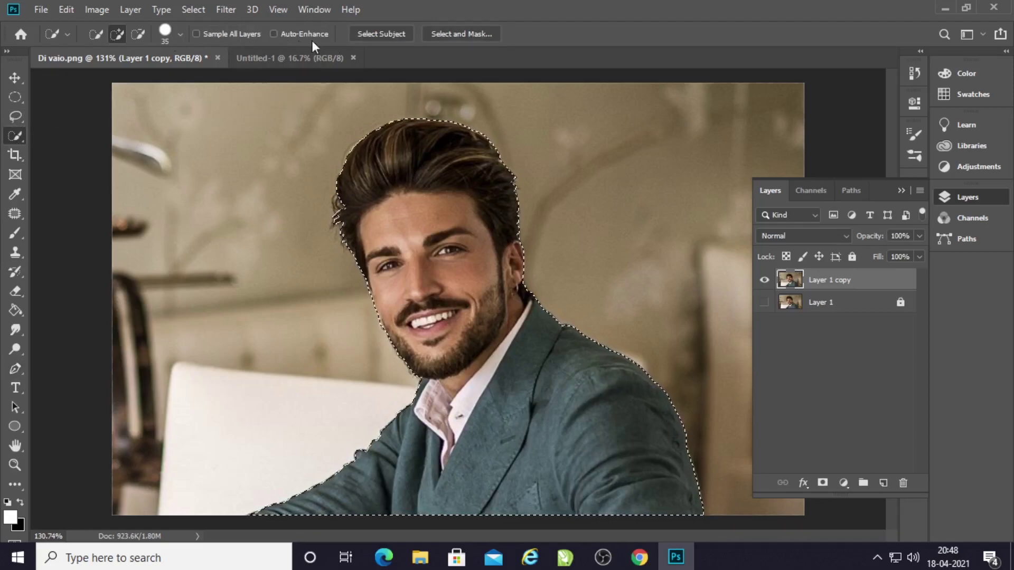
In Select and Mask, set Transparency 20%, Radius 3 px, Smooth 7 and Feather 0.9 px
left_click(444, 33)
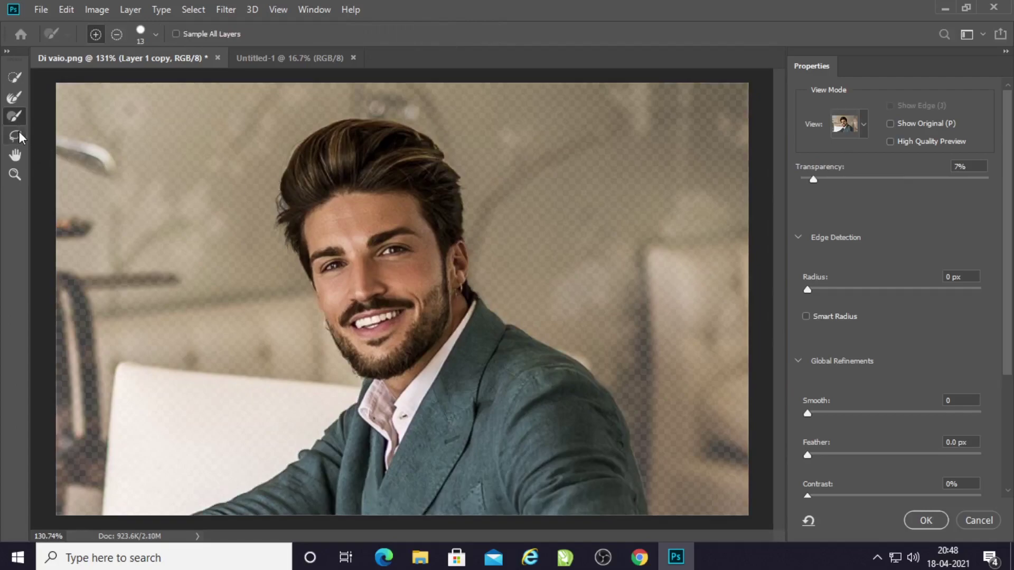
left_click(16, 98)
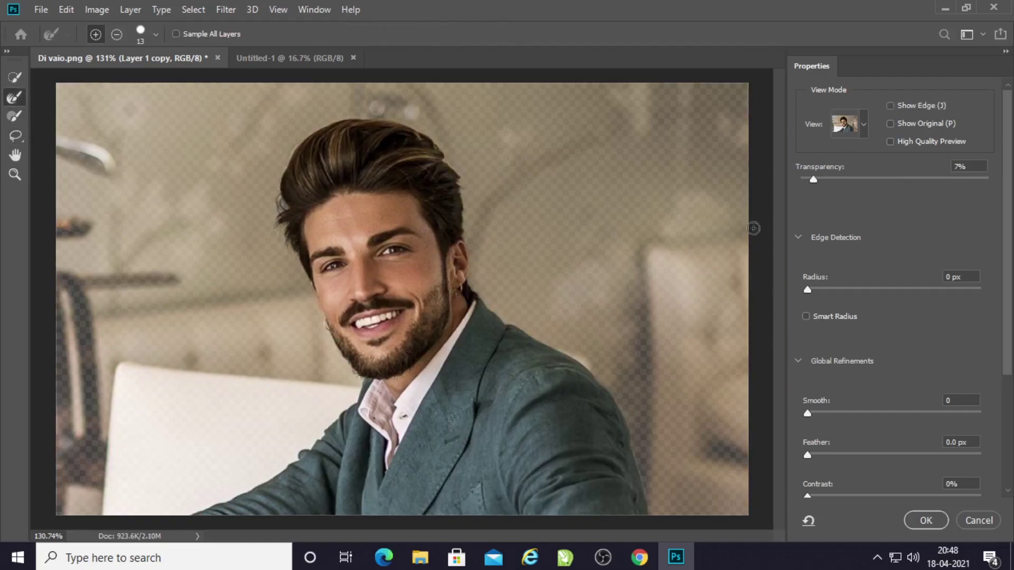
mouse_move(813, 180)
left_mouse_down()
mouse_move(908, 186)
mouse_move(837, 188)
left_mouse_up()
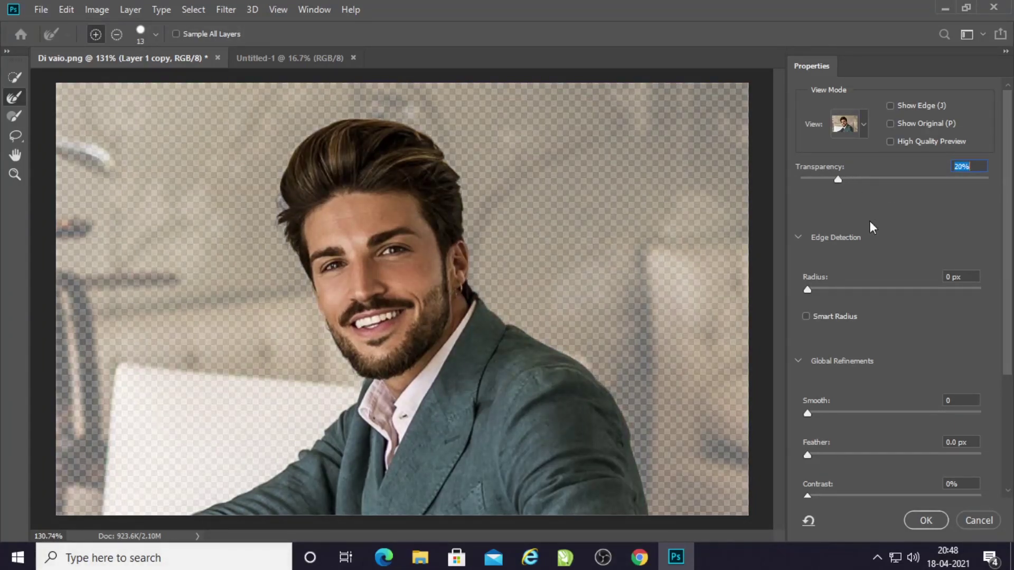
mouse_move(807, 288)
left_mouse_down()
mouse_move(891, 285)
mouse_move(801, 281)
left_mouse_up()
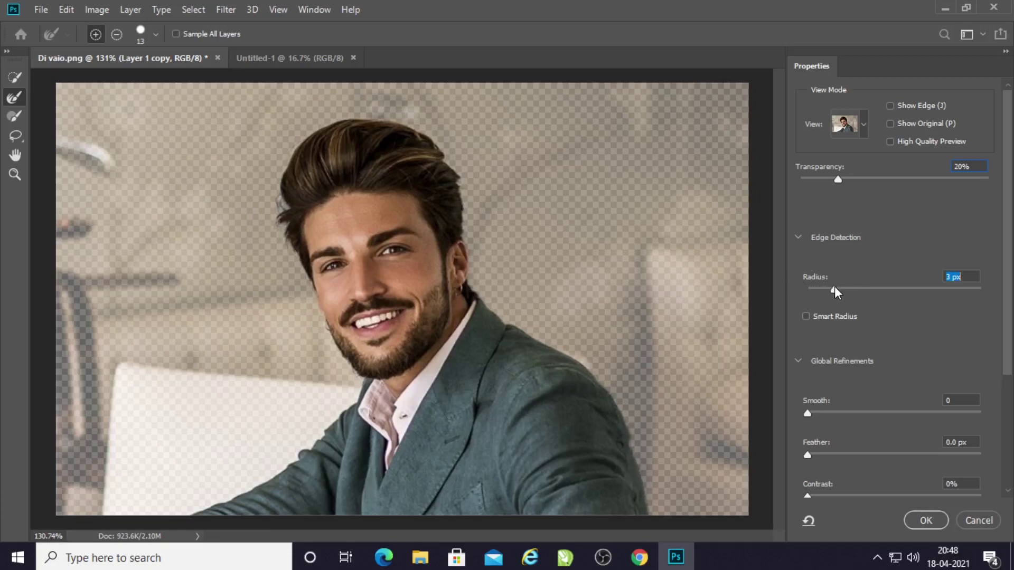
mouse_move(808, 413)
left_mouse_down()
mouse_move(850, 418)
mouse_move(820, 419)
left_mouse_up()
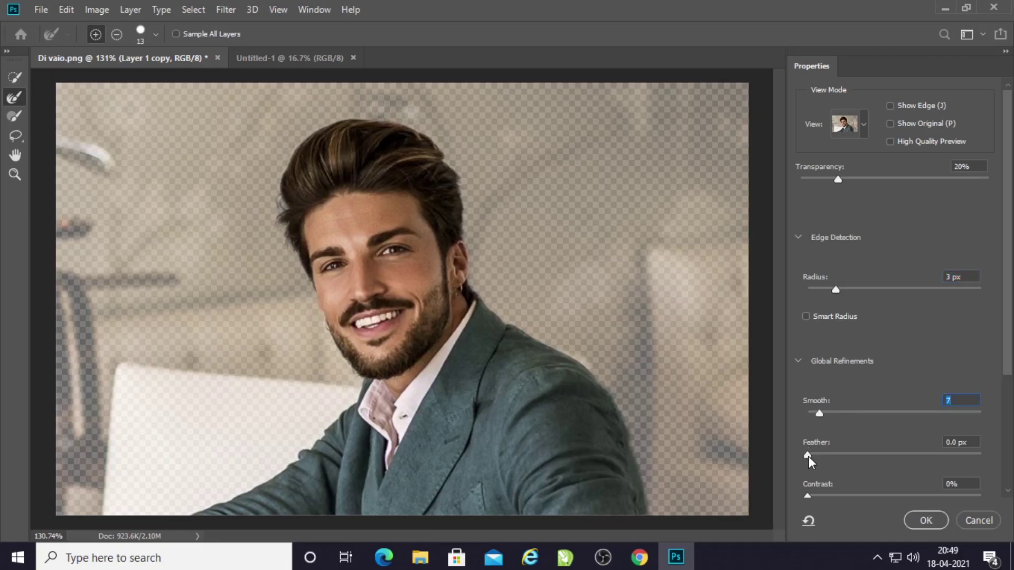
mouse_move(807, 456)
left_mouse_down()
mouse_move(845, 454)
mouse_move(815, 454)
left_mouse_up()
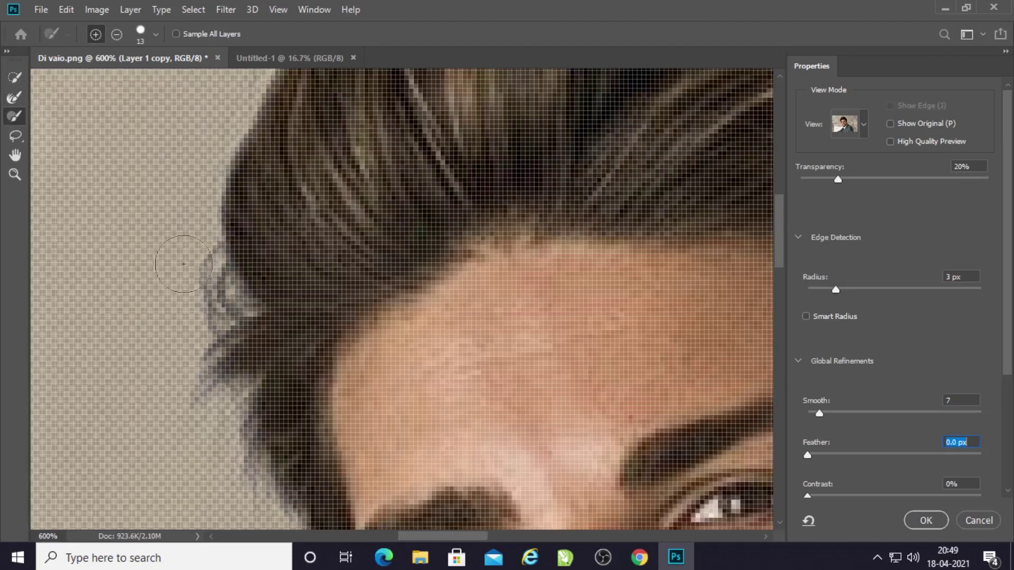
Brush-refine the selection edge along the hair and beard with a smaller Refine Edge Brush
left_click(15, 116)
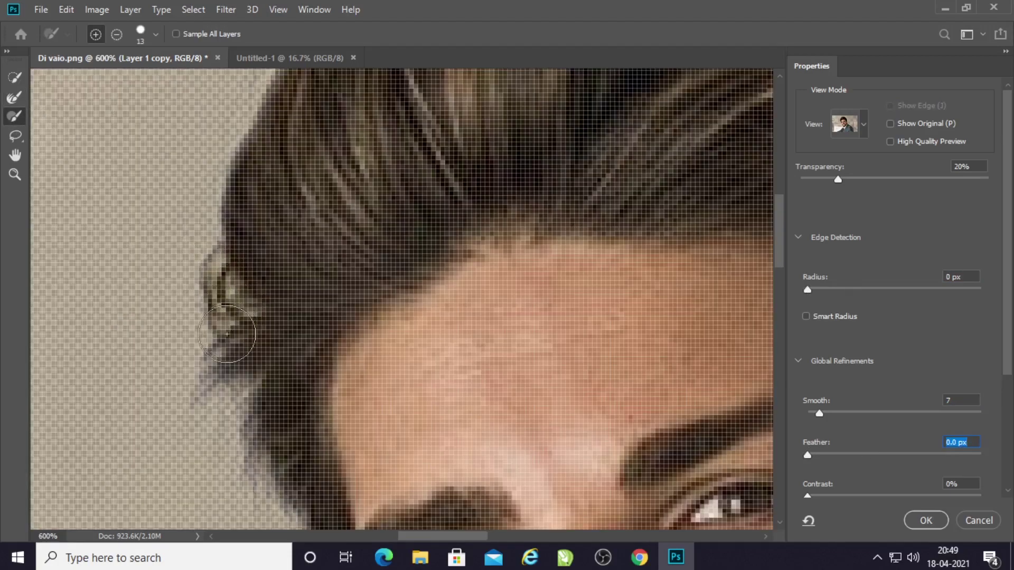
scroll(290, 362, "down", 1)
key("bracketleft")
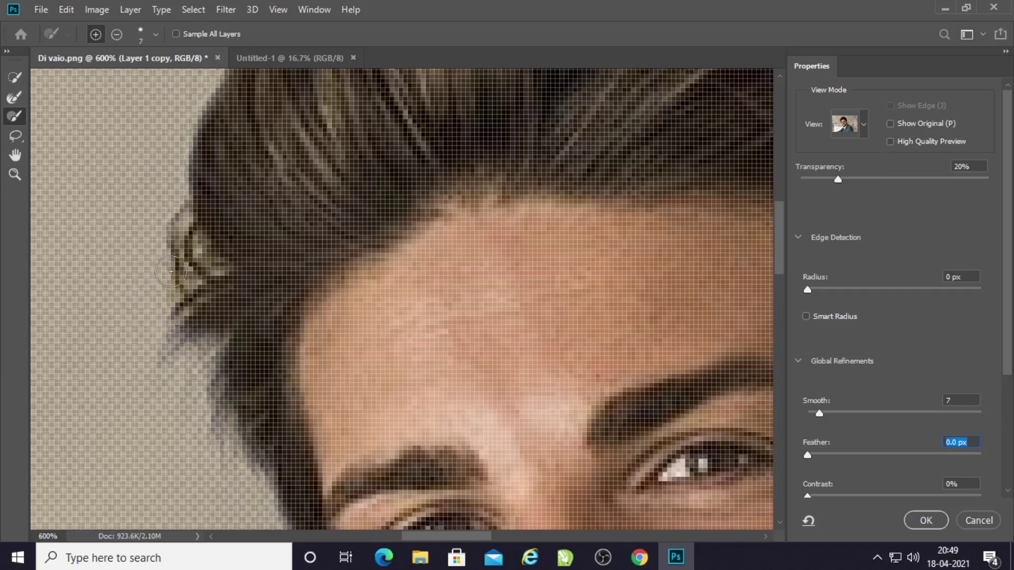
mouse_move(167, 295)
left_mouse_down()
mouse_move(210, 249)
mouse_move(223, 258)
left_mouse_up()
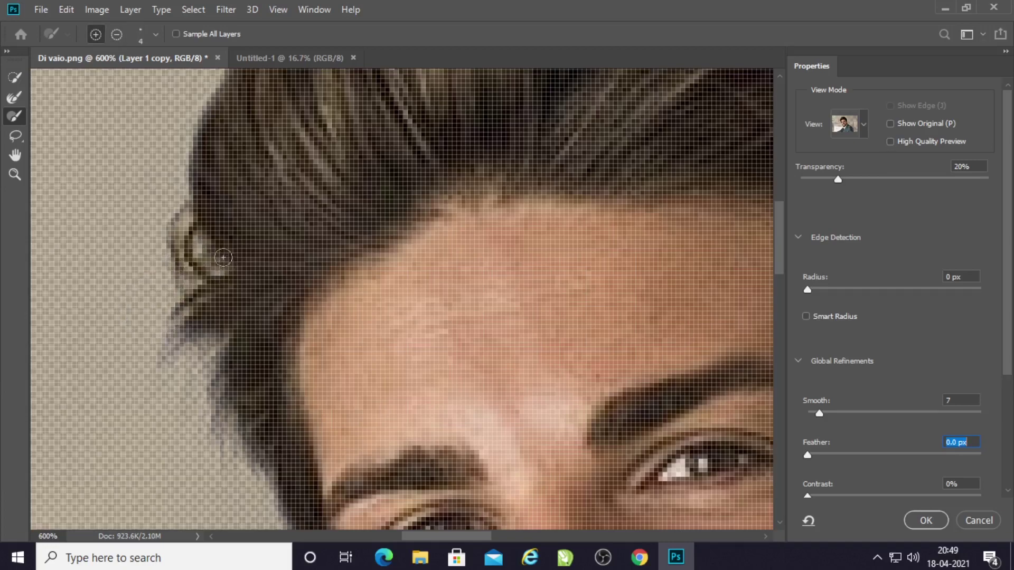
scroll(243, 316, "down", 1)
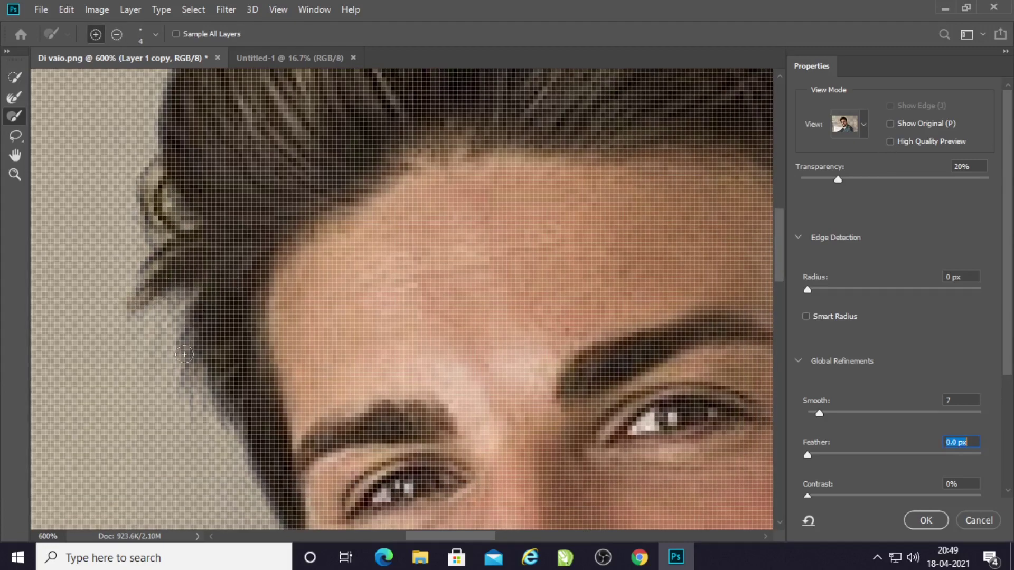
left_click_drag(184, 354, 290, 452)
scroll(290, 453, "down", 5)
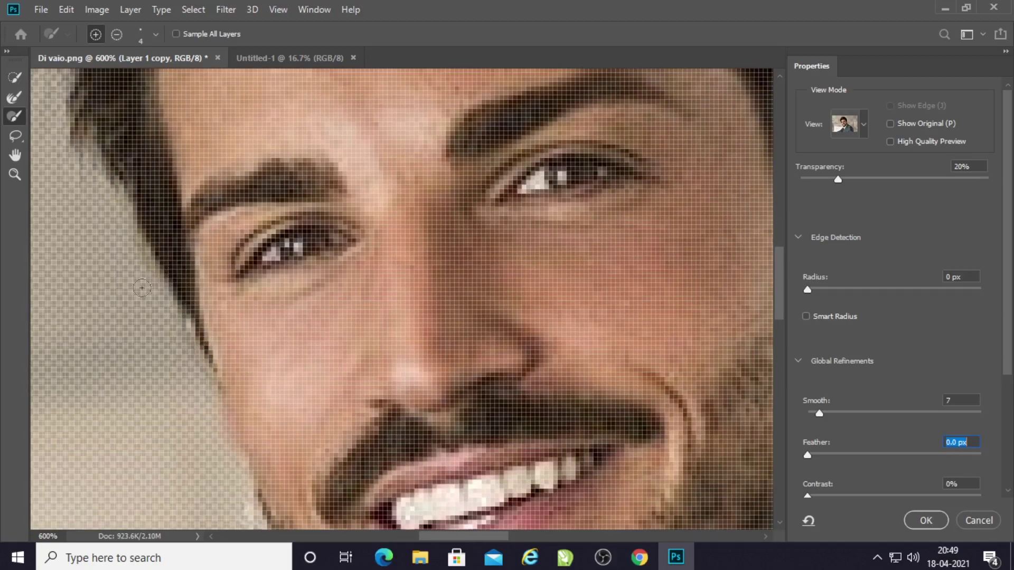
key("alt")
scroll(145, 268, "down", 5)
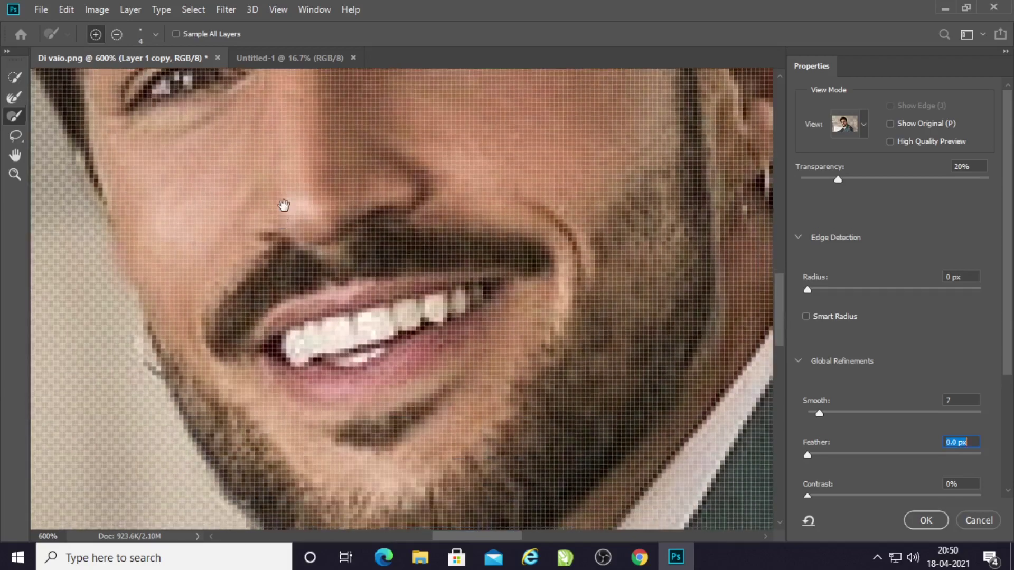
left_click_drag(169, 280, 242, 365)
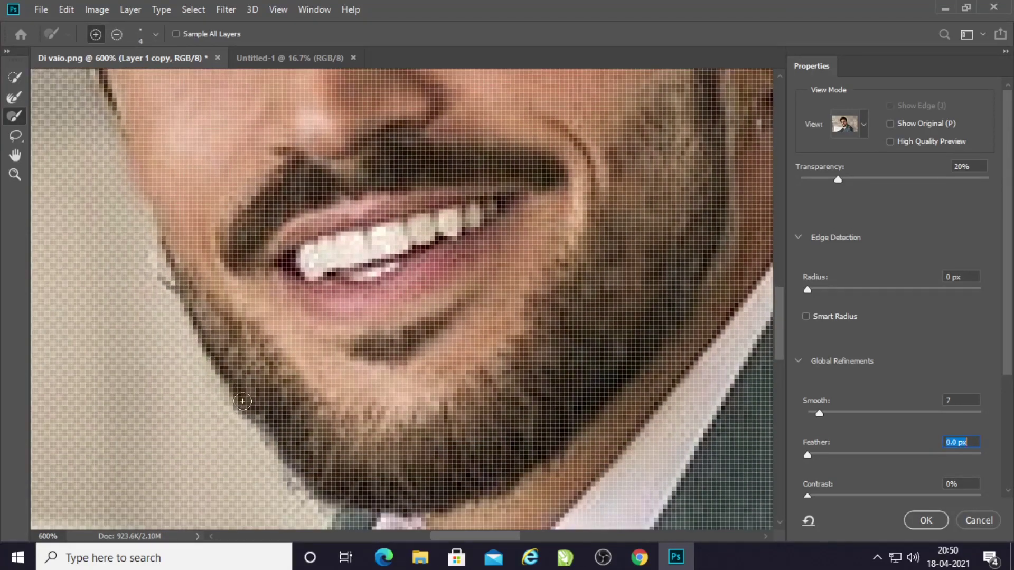
left_click_drag(243, 402, 283, 452)
left_click_drag(208, 304, 192, 204)
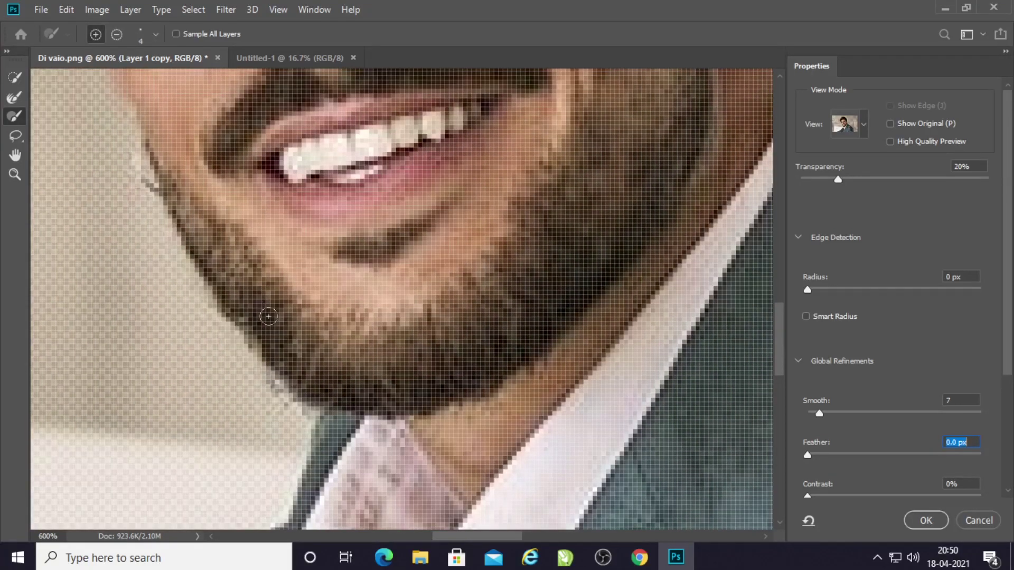
left_click_drag(268, 317, 280, 374)
Refine the selection around the ear and along the top and left edges of the hair
mouse_move(375, 400)
left_mouse_down()
mouse_move(507, 398)
mouse_move(511, 260)
left_mouse_up()
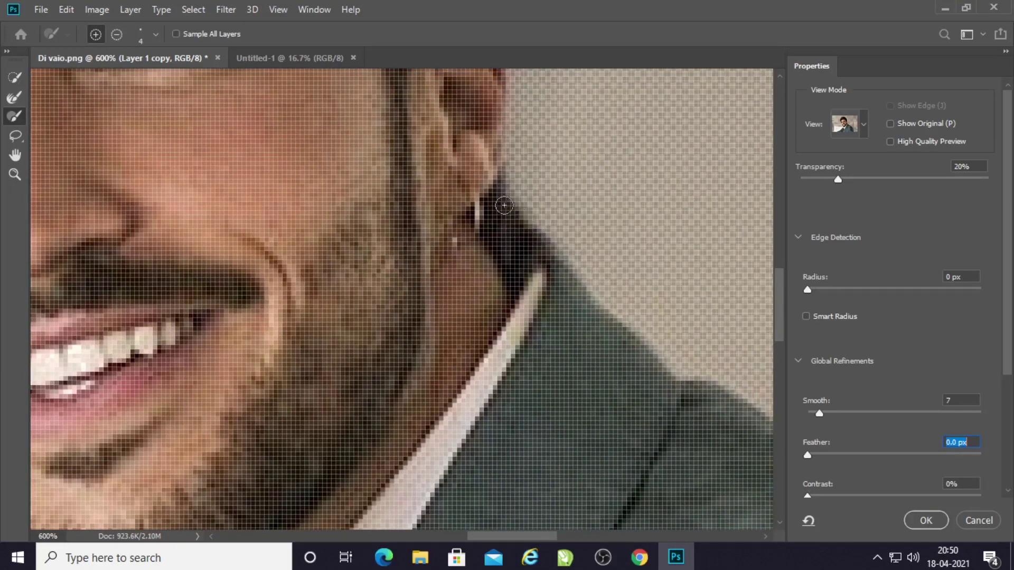
scroll(497, 183, "up", 5)
mouse_move(477, 179)
left_mouse_down()
mouse_move(439, 317)
mouse_move(452, 331)
left_mouse_up()
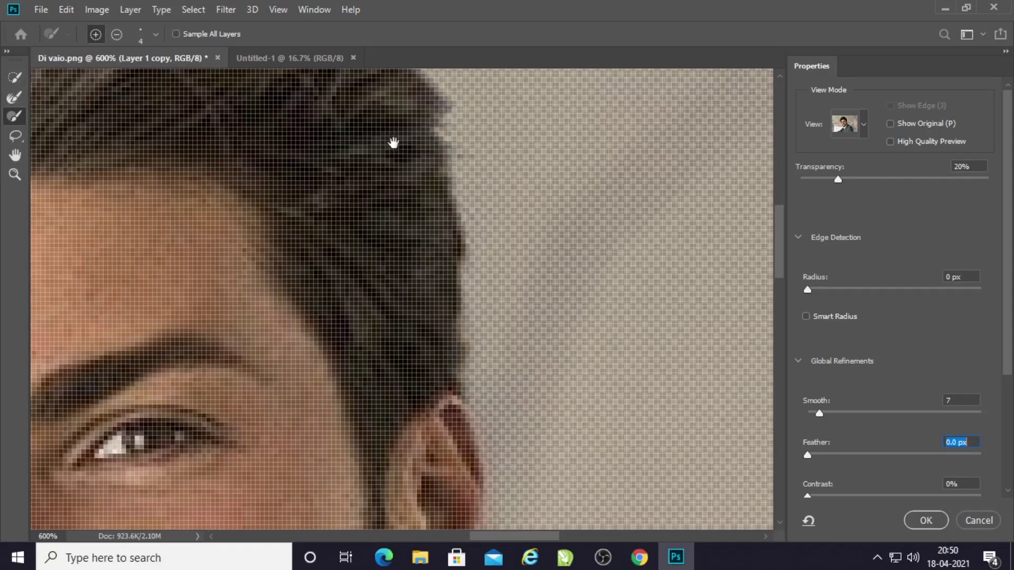
left_click_drag(396, 147, 483, 376)
left_click_drag(346, 268, 436, 313)
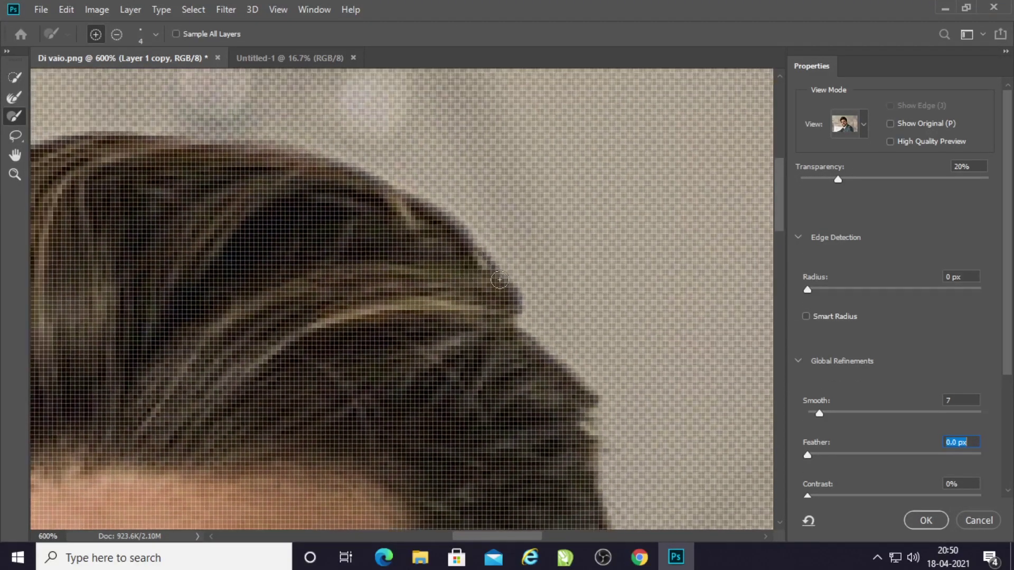
left_click_drag(520, 338, 608, 428)
left_click_drag(443, 297, 651, 338)
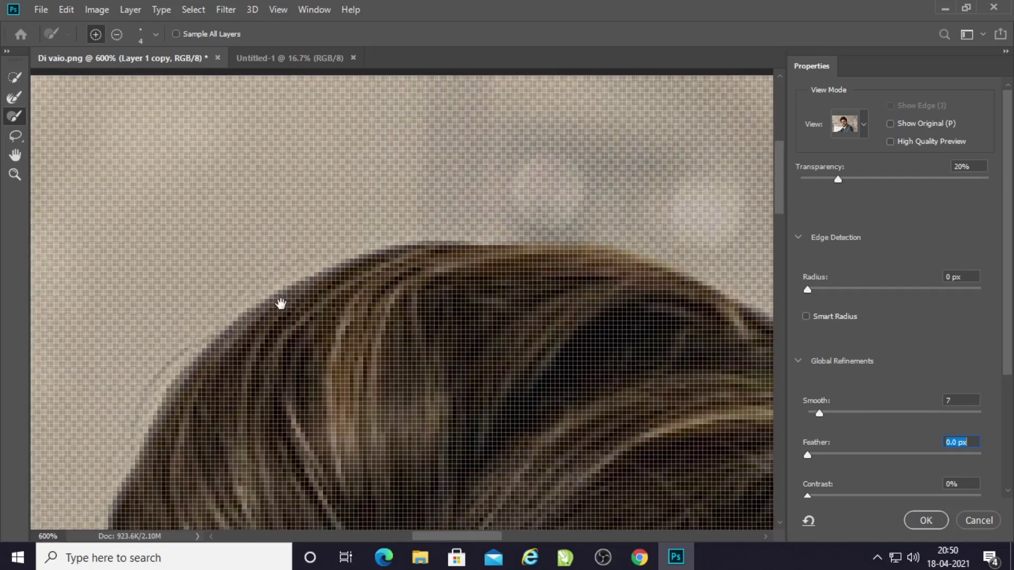
left_click_drag(281, 301, 116, 526)
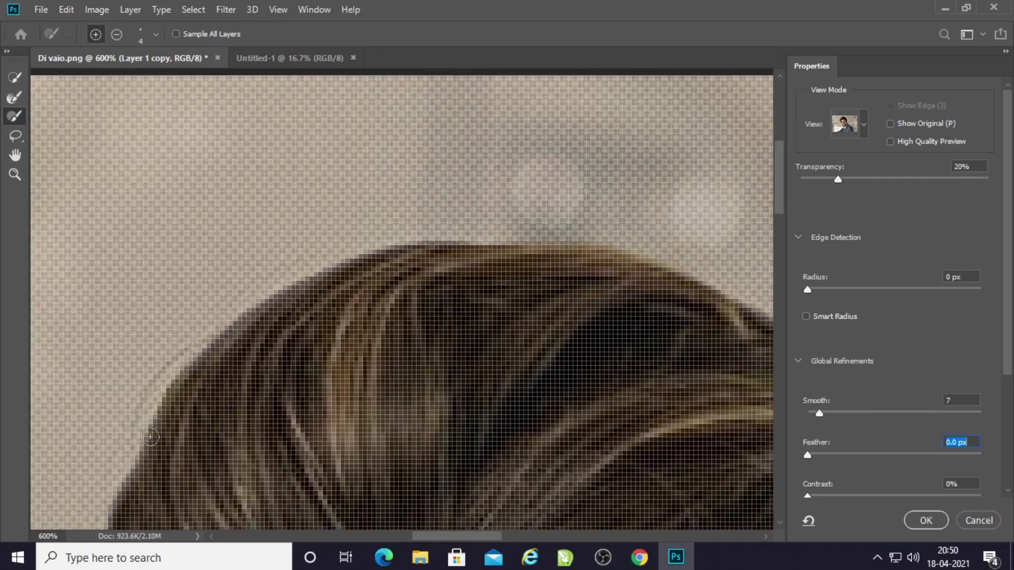
left_click_drag(188, 376, 455, 246)
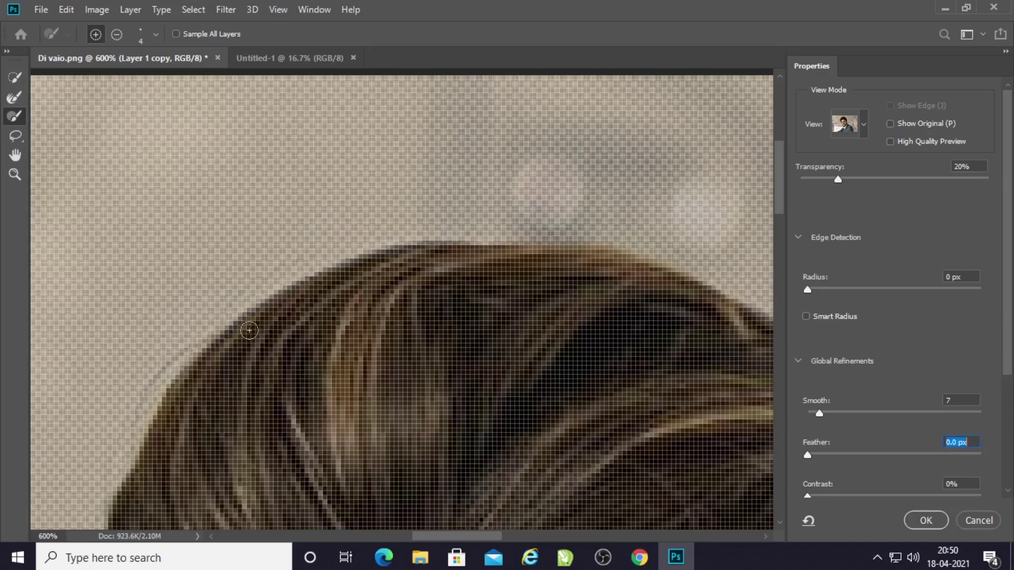
left_click_drag(421, 430, 421, 302)
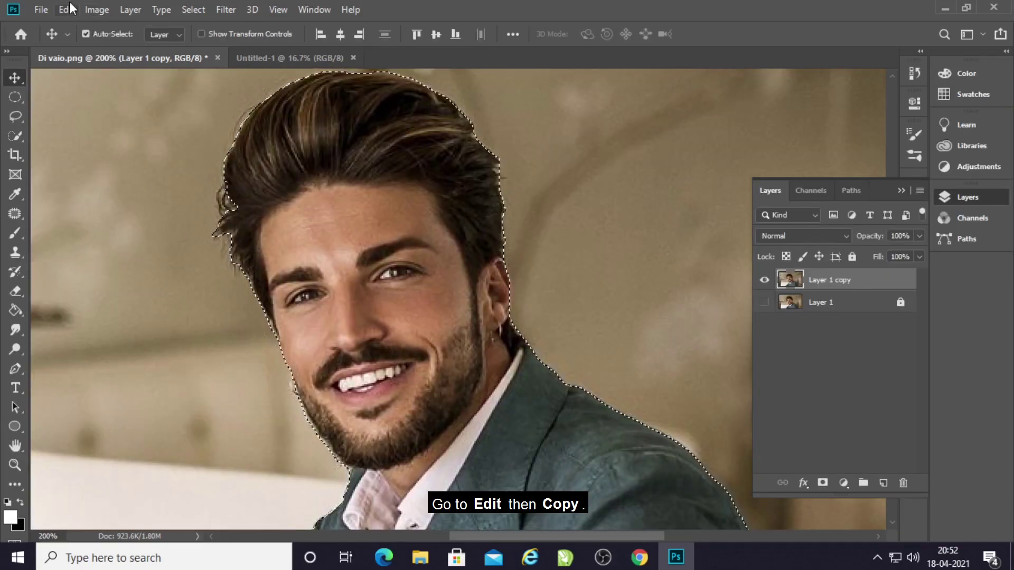
Copy the cut-out portrait and paste it onto the Untitled-1 canvas as a new layer
left_click(66, 9)
left_click(126, 109)
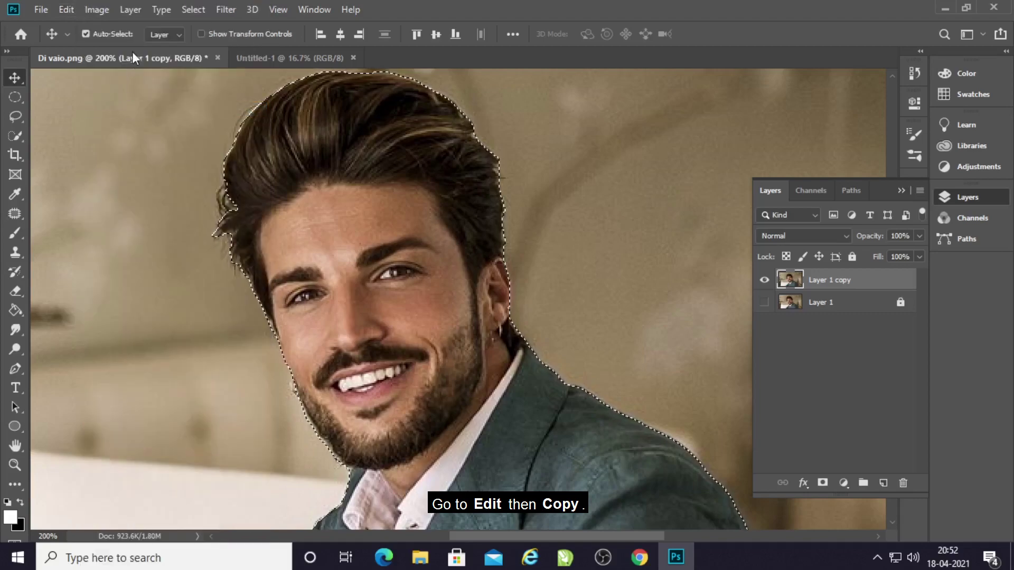
left_click(266, 57)
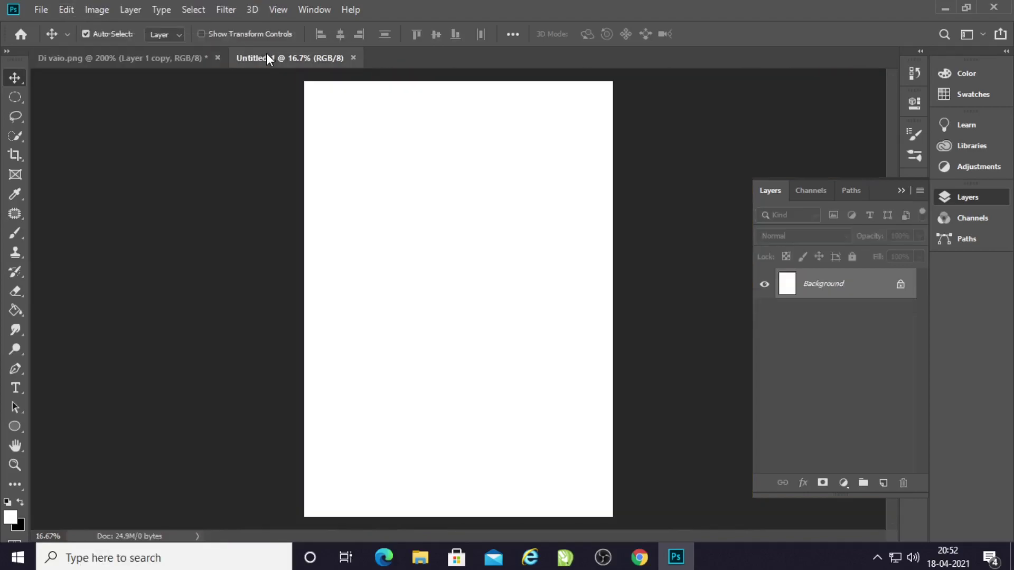
left_click(67, 9)
left_click(135, 138)
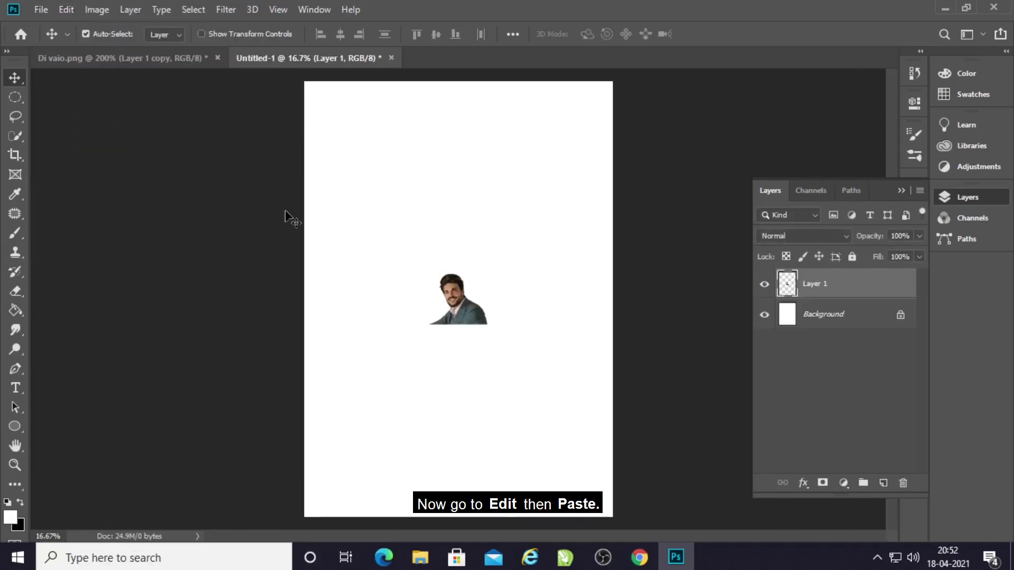
left_click(467, 293)
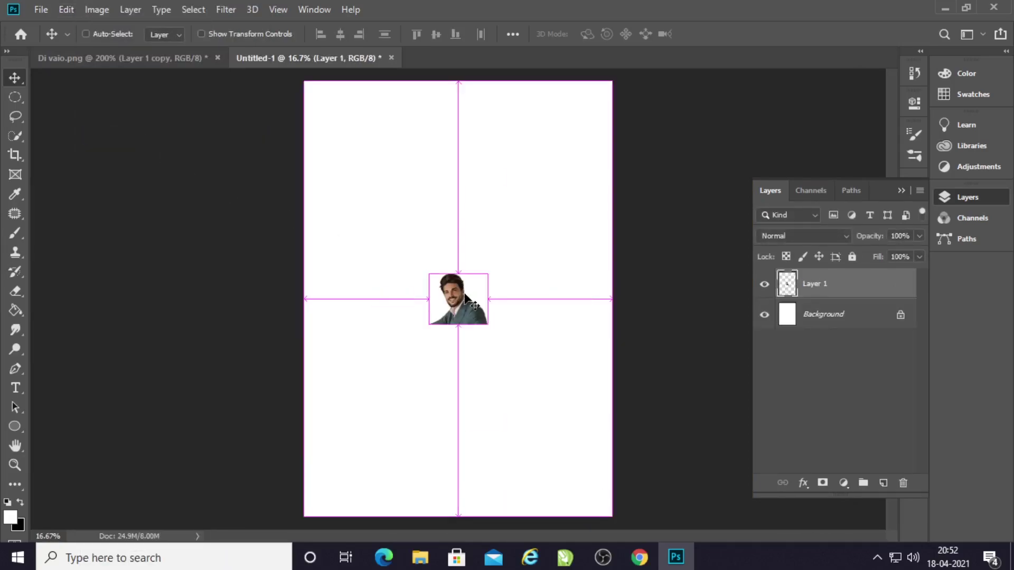
Free-transform the pasted portrait larger, reposition it to fill the canvas, and commit
key("ctrl+t")
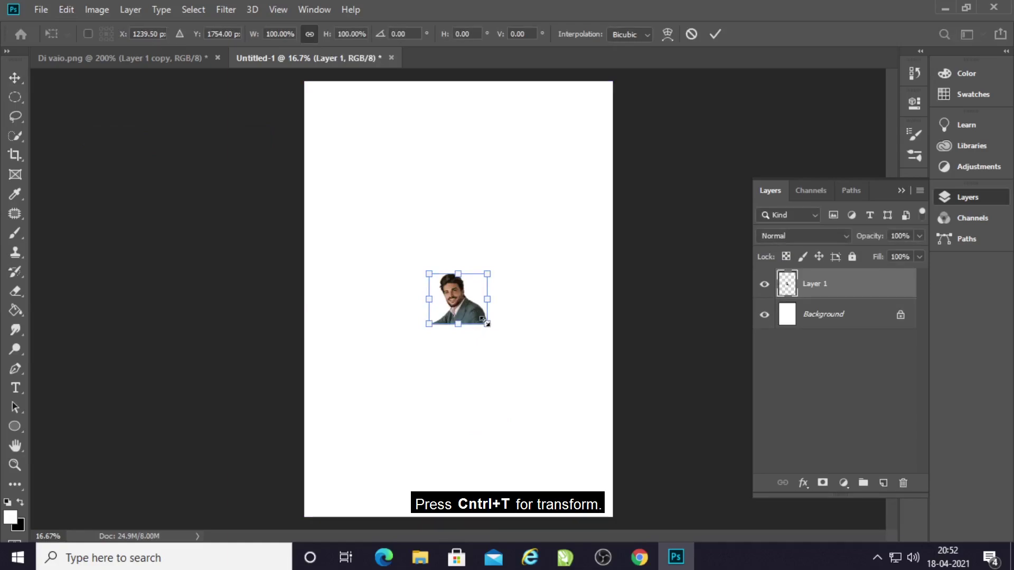
mouse_move(485, 322)
left_mouse_down()
mouse_move(637, 470)
mouse_move(667, 482)
left_mouse_up()
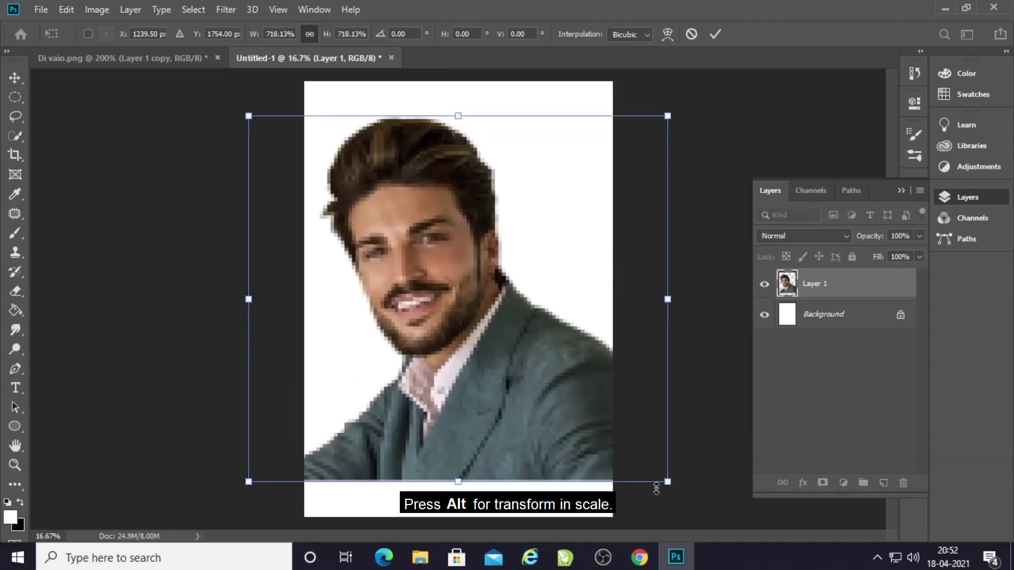
left_click_drag(544, 381, 520, 397)
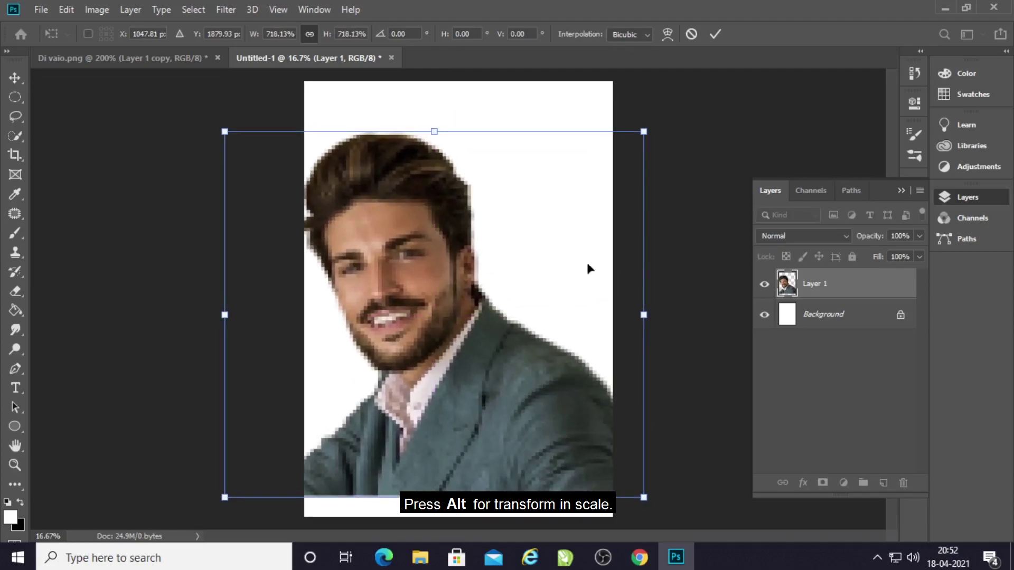
left_click_drag(647, 132, 609, 165)
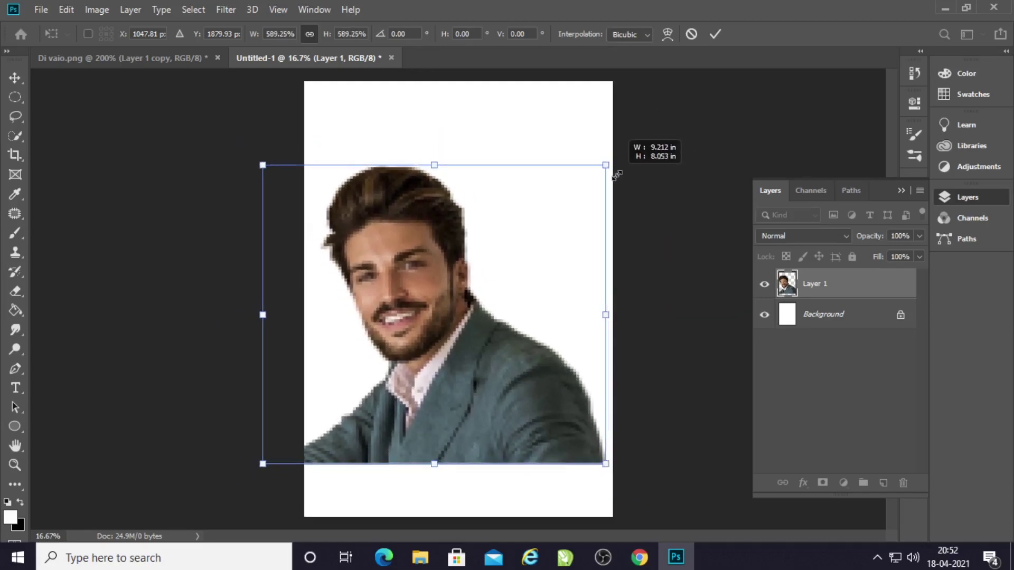
left_click_drag(454, 329, 479, 354)
left_click_drag(475, 384, 474, 384)
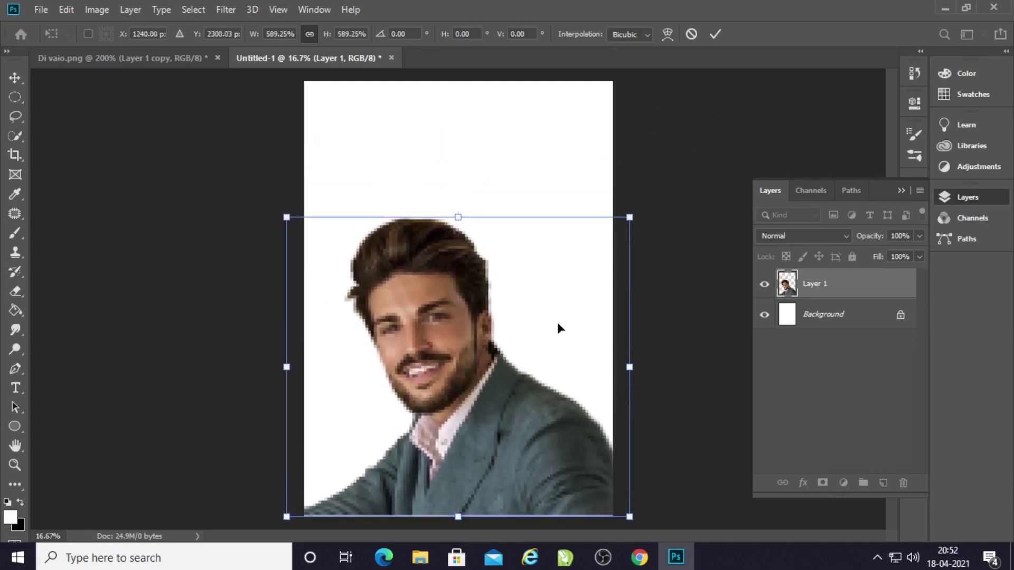
left_click_drag(629, 217, 703, 153)
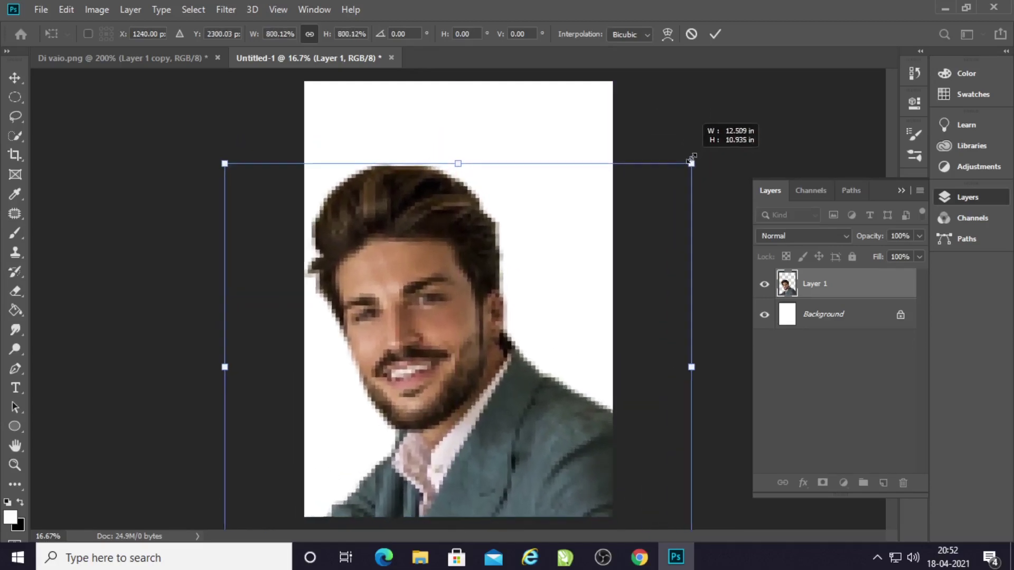
mouse_move(444, 344)
left_mouse_down()
mouse_move(454, 322)
mouse_move(448, 292)
left_mouse_up()
left_click_drag(714, 99, 714, 122)
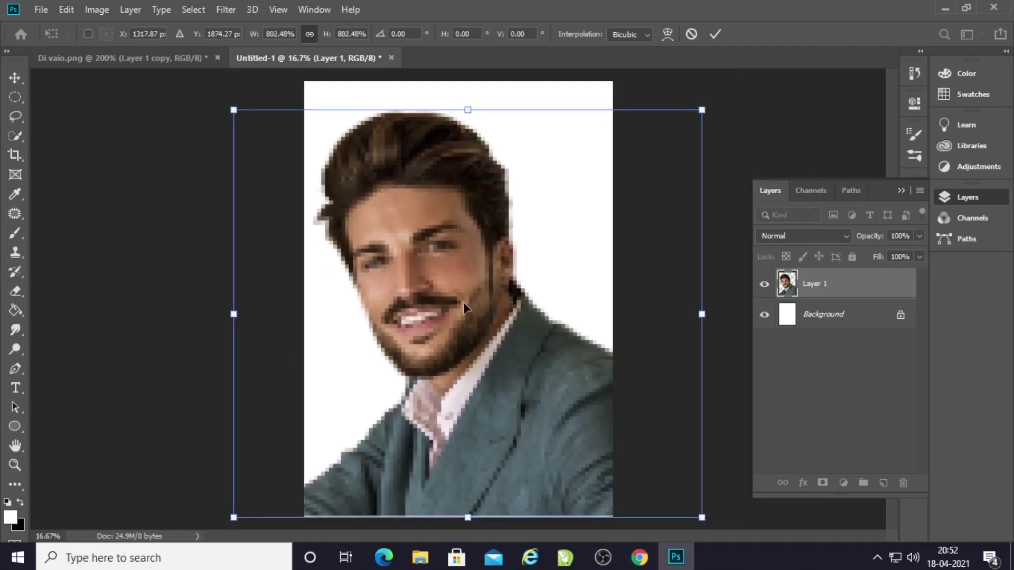
left_click_drag(464, 308, 467, 315)
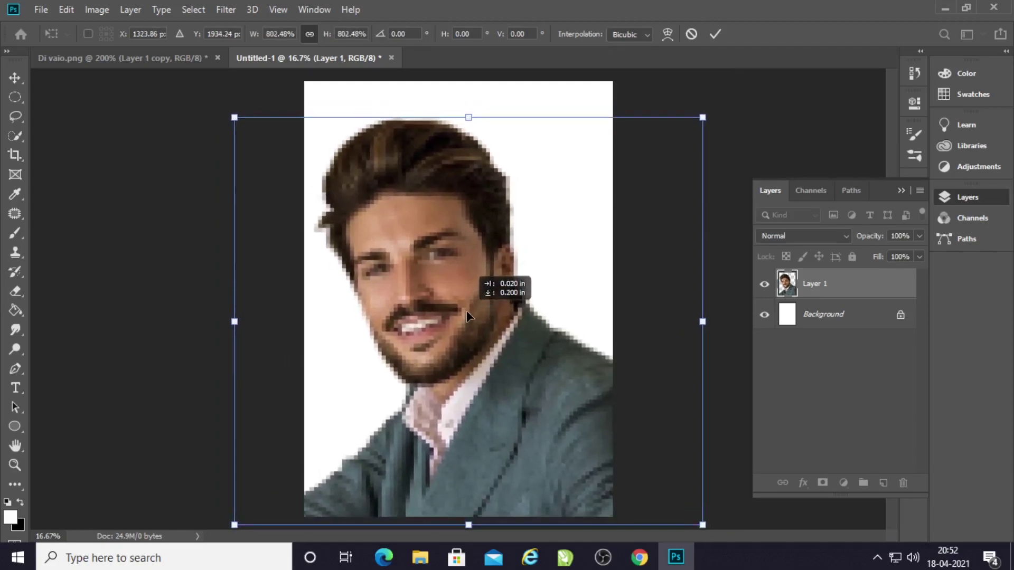
key("Return")
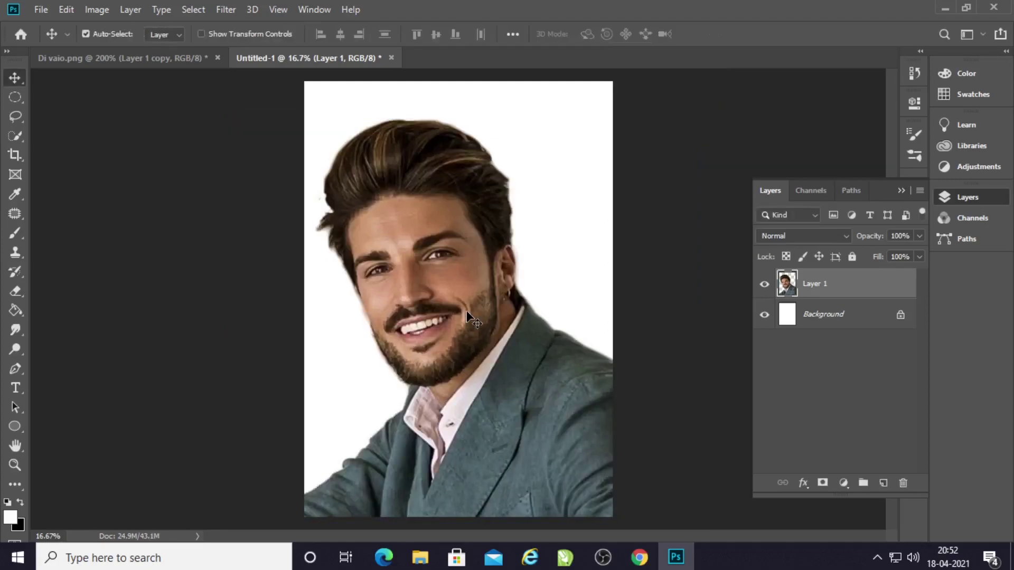
Set Brightness/Contrast to brightness 18 and contrast 8 on the portrait
left_click(104, 11)
mouse_move(119, 49)
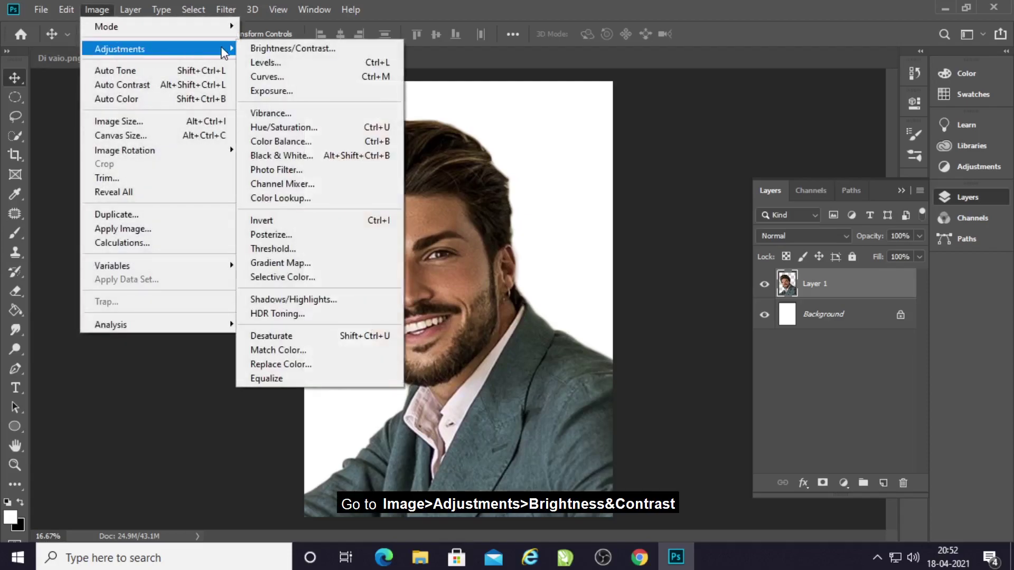
left_click(291, 43)
left_click(732, 148)
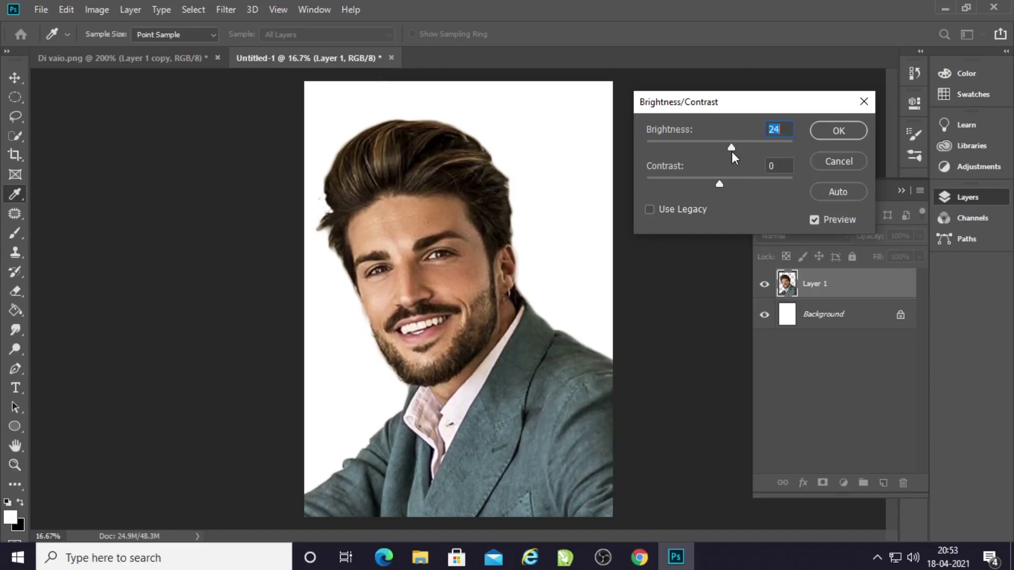
mouse_move(731, 151)
left_mouse_down()
mouse_move(713, 184)
mouse_move(725, 185)
left_mouse_up()
left_click(718, 185)
Confirm the brightness change, then apply Levels with input values 9, 1.16 and 241
left_click(839, 131)
key("v")
left_click(97, 10)
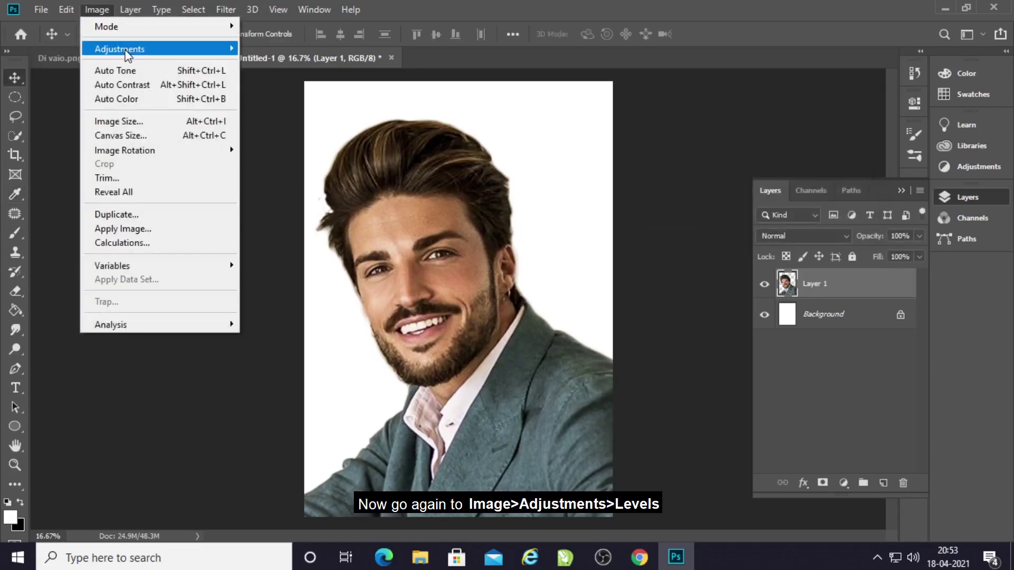
mouse_move(120, 49)
left_click(311, 63)
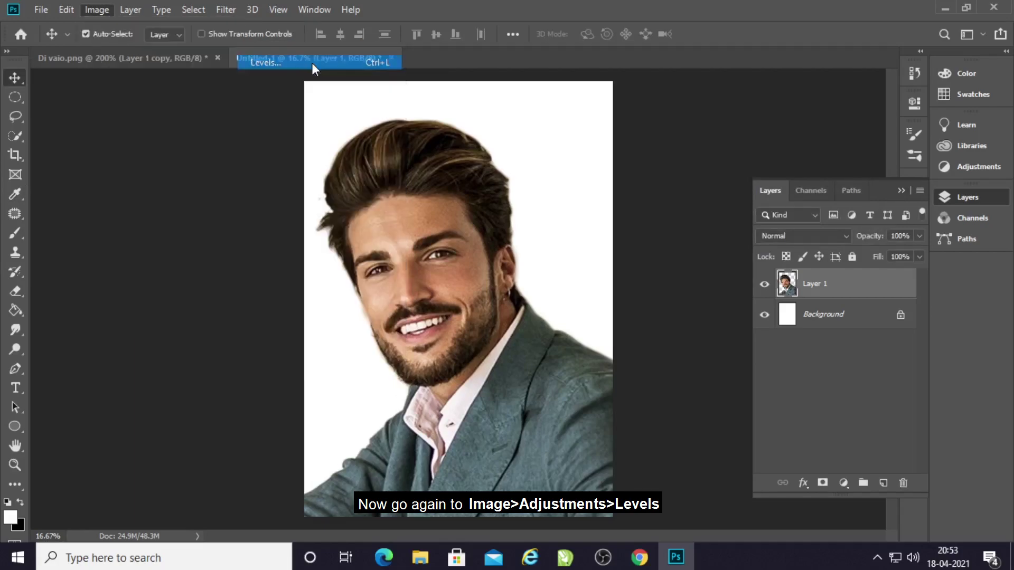
left_click_drag(639, 243, 645, 242)
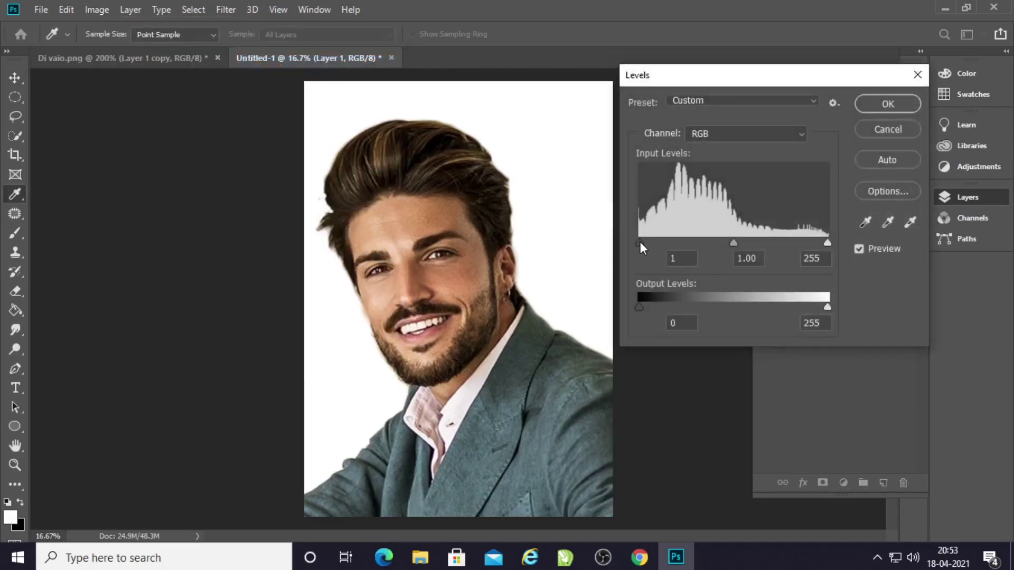
left_click_drag(736, 243, 727, 244)
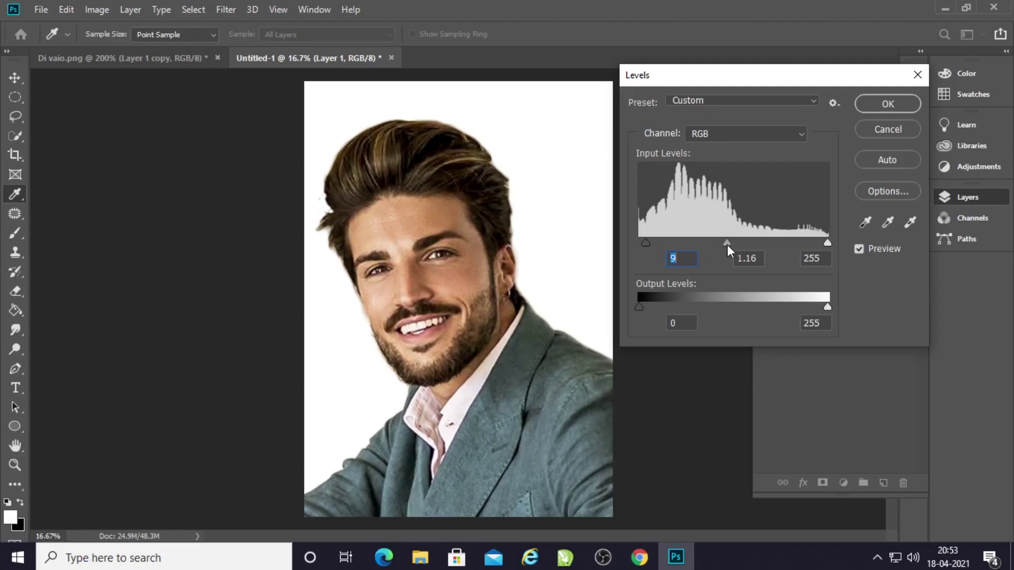
key("Tab")
left_click_drag(828, 243, 819, 246)
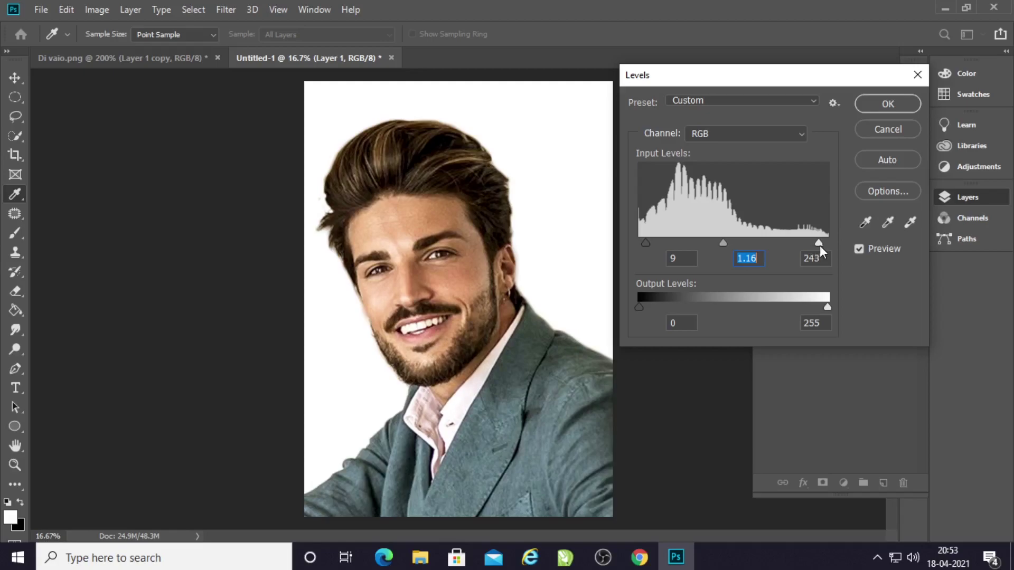
left_click(891, 109)
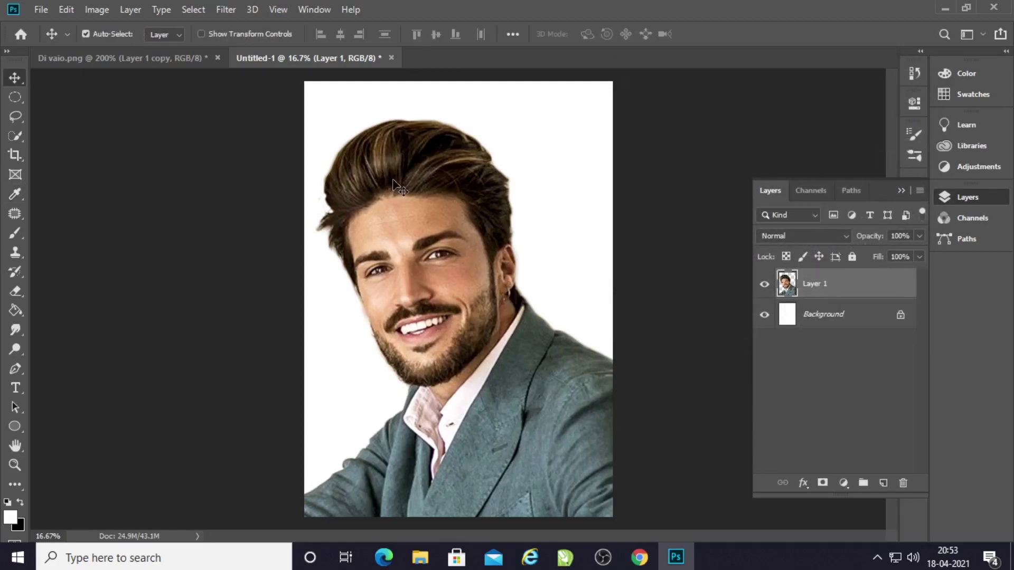
Add a layer mask to Layer 1 and fill it with black
left_click(823, 483)
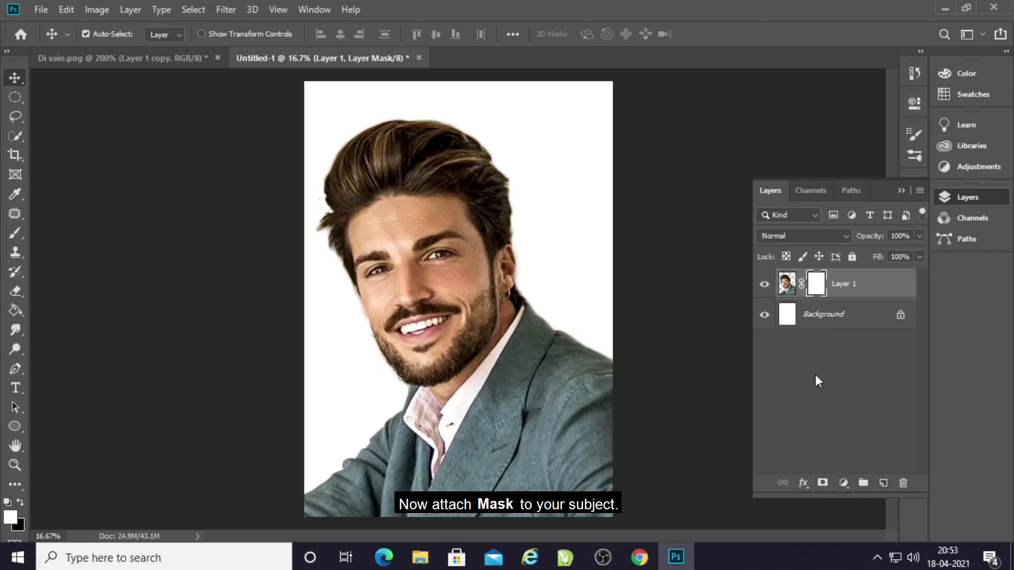
left_click(65, 11)
left_click(134, 242)
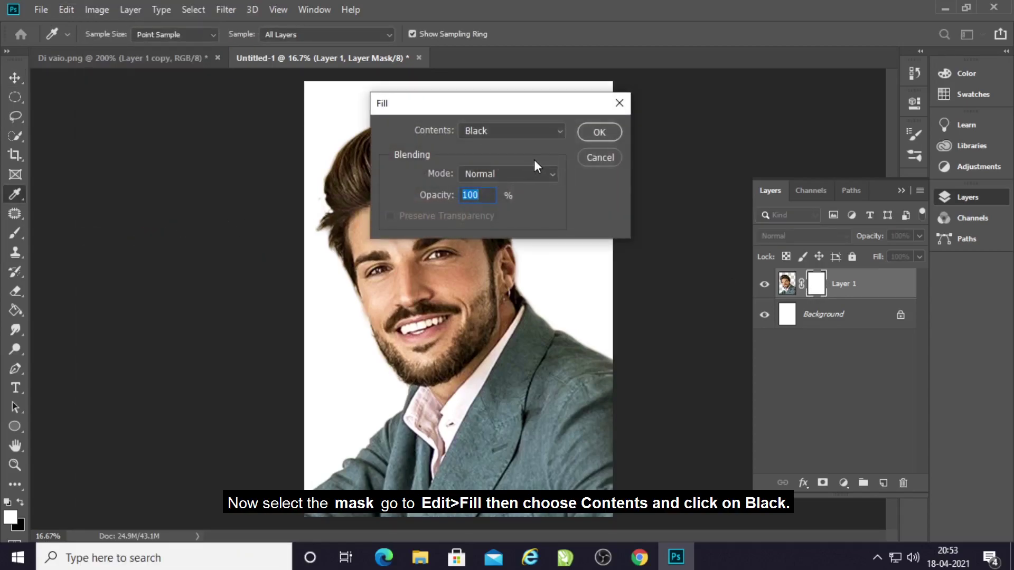
left_click(560, 132)
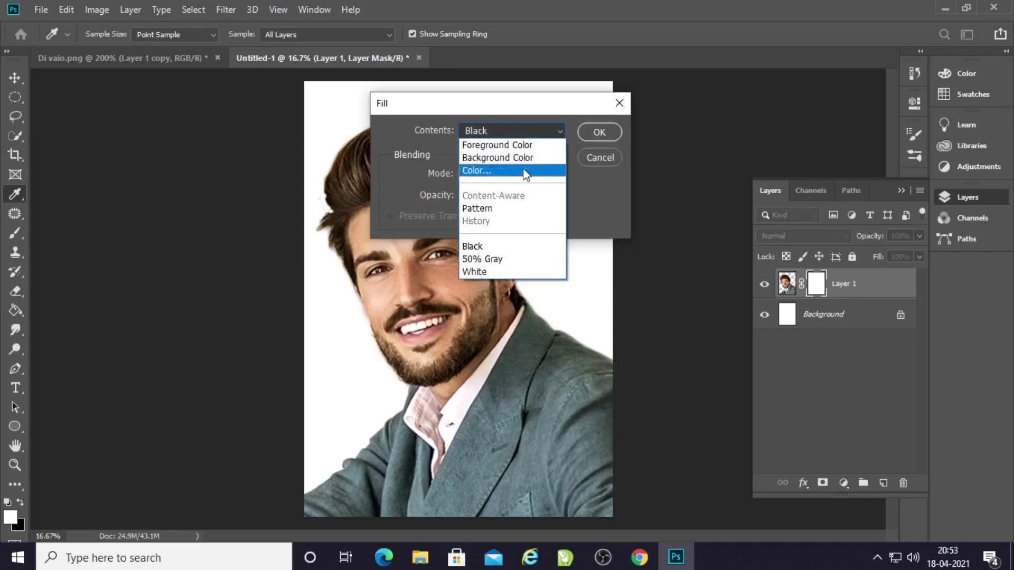
left_click(502, 246)
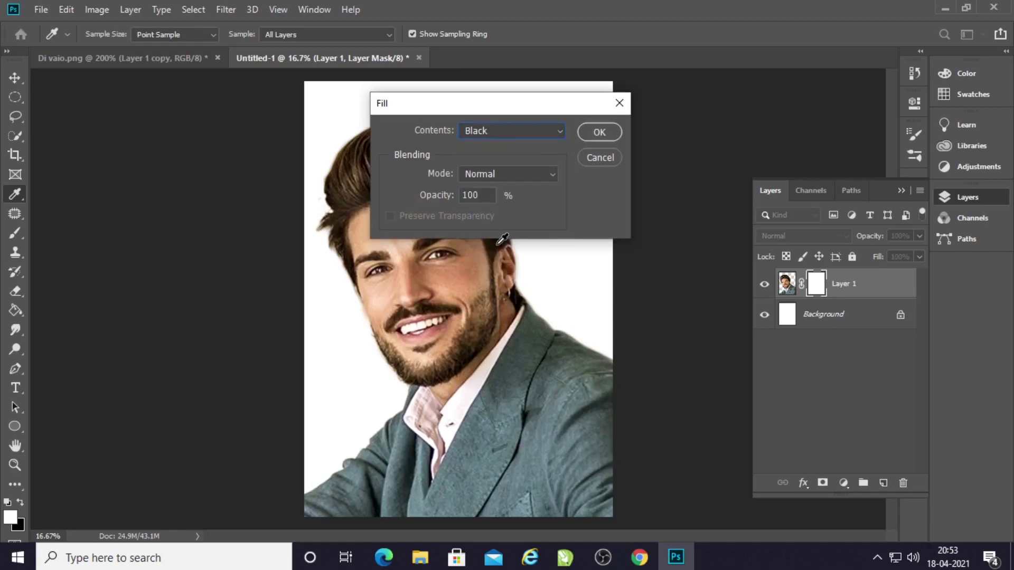
left_click(604, 131)
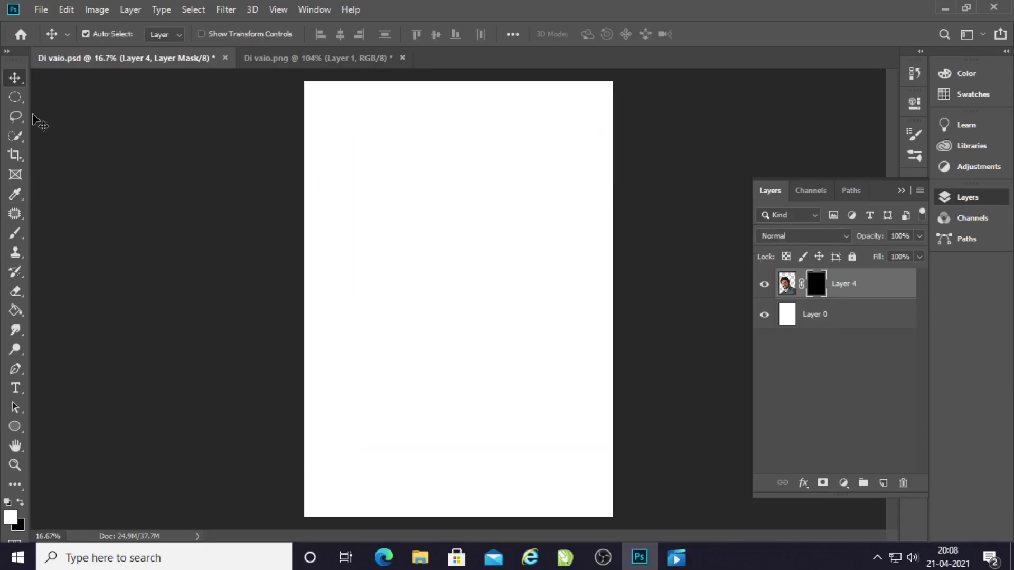
Select the Brush tool and set its preset size to 500 px
left_click(16, 232)
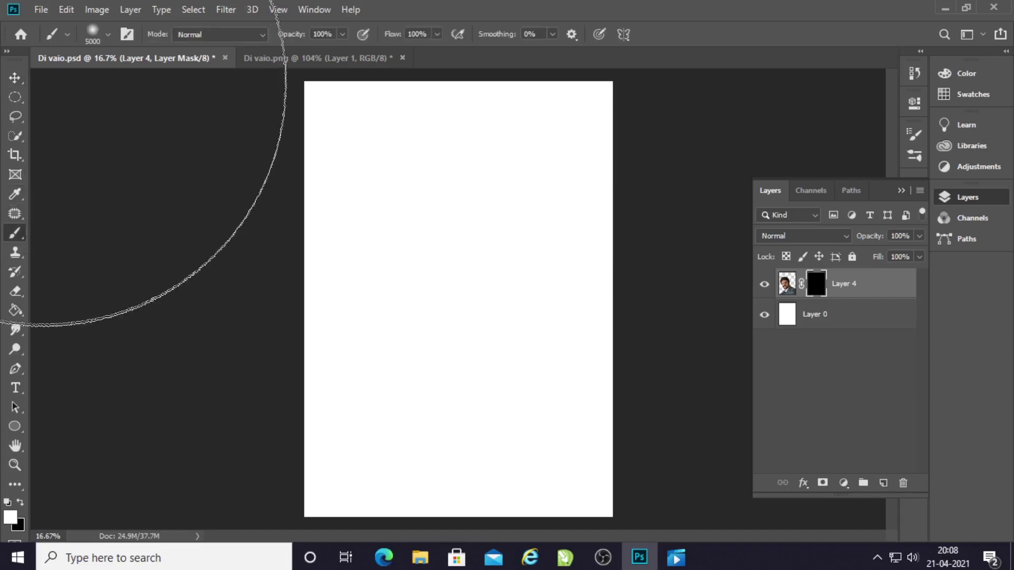
left_click(108, 35)
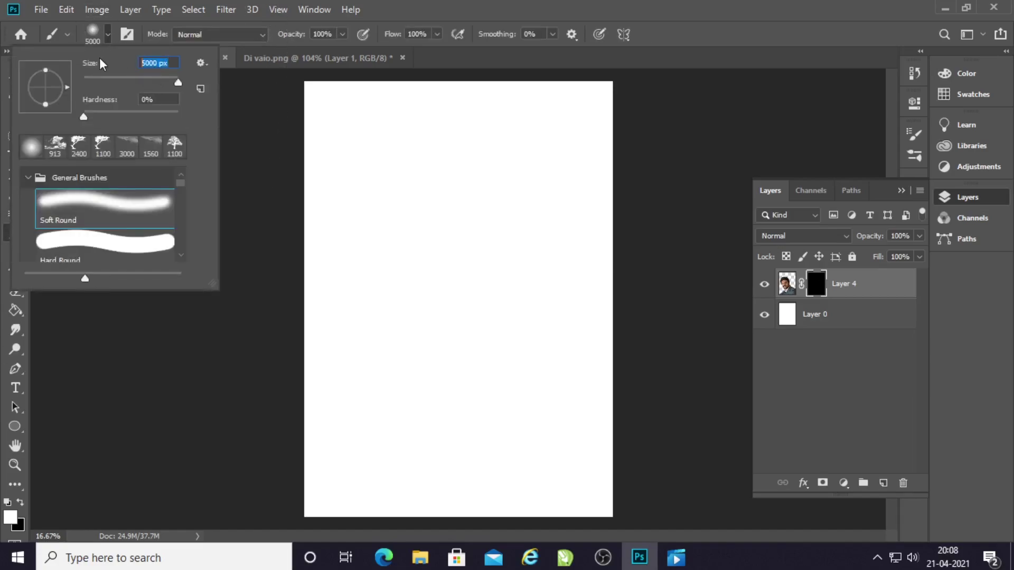
type("500")
key("Return")
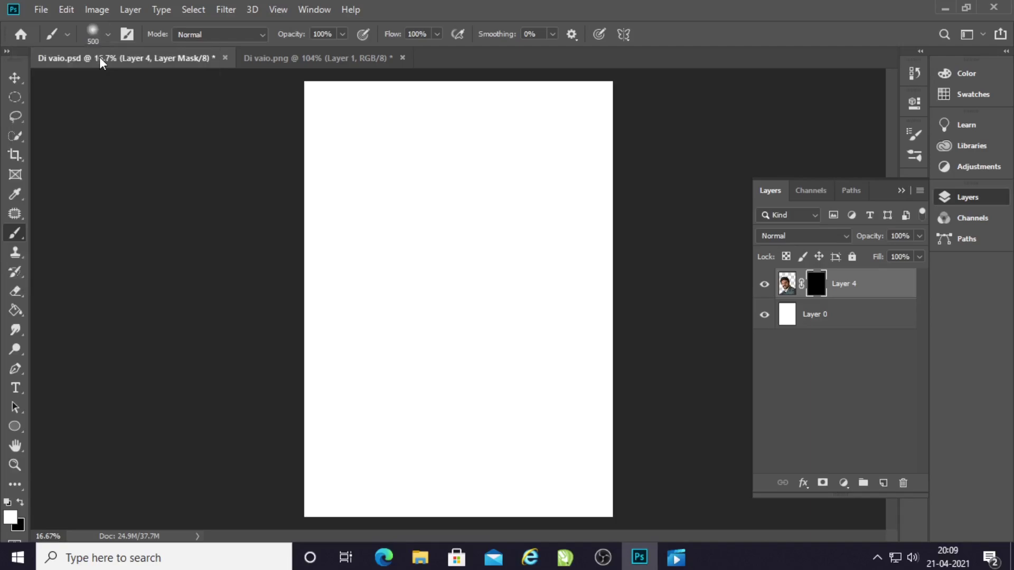
left_click(108, 35)
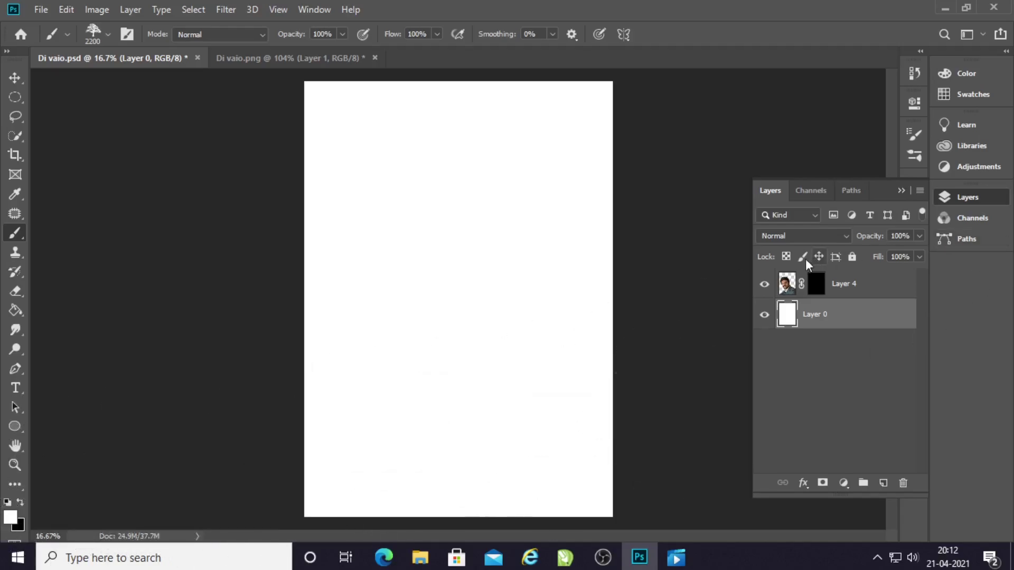
Target Layer 4's mask and resize the tree brush with the bracket keys
left_click(824, 285)
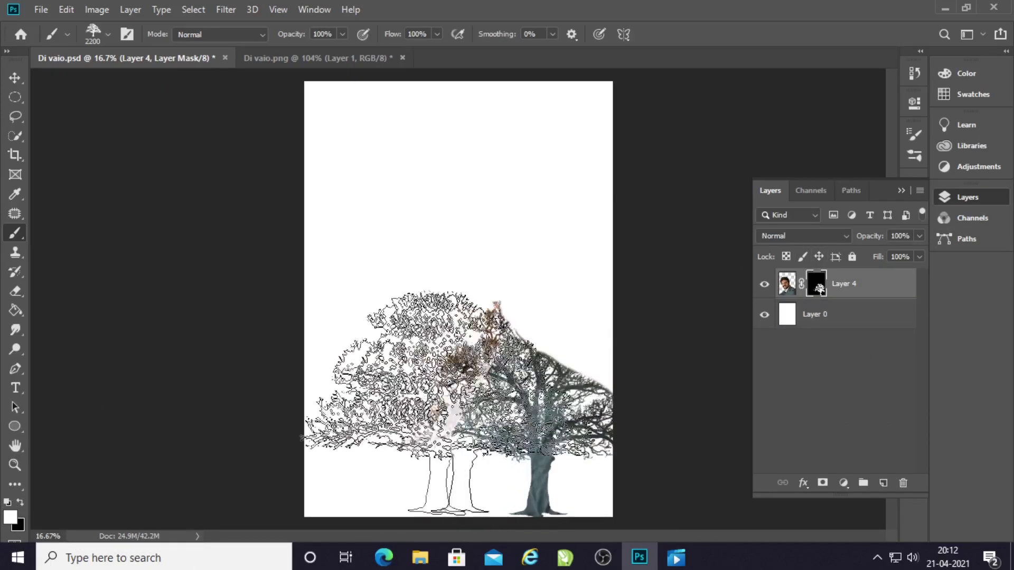
key("bracketleft")
key("bracketleft")
key("bracketleft")
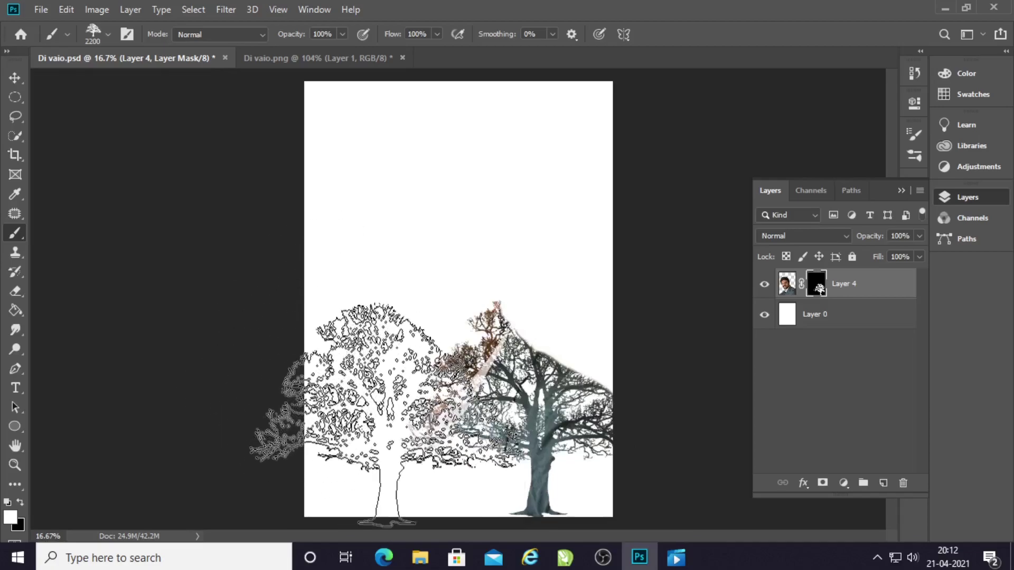
key("bracketleft")
key("bracketleft")
key("bracketleft")
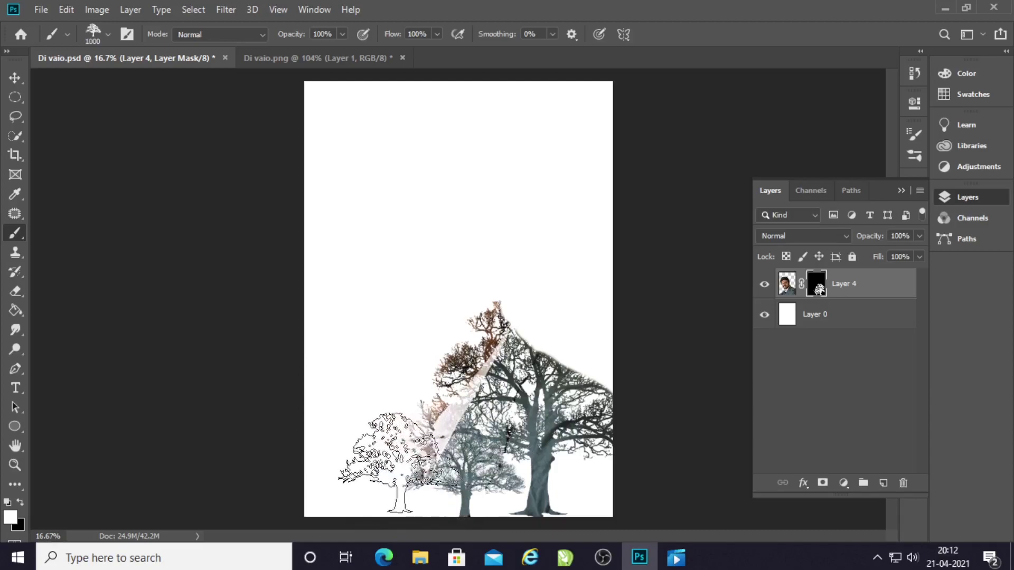
key("bracketright")
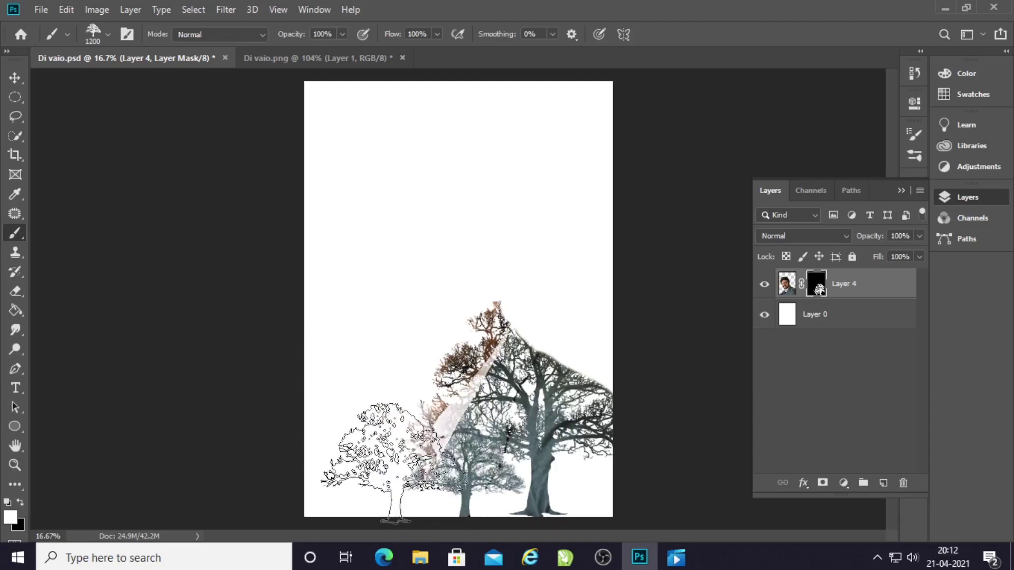
key("bracketright")
key("bracketright")
key("bracketright")
key("bracketright")
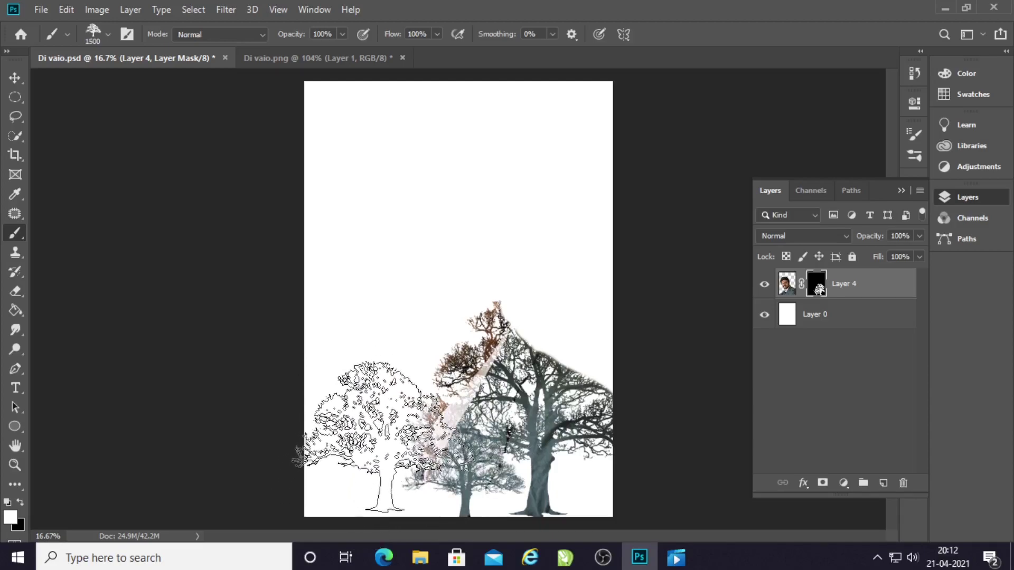
Stamp trees into the lower centre, lower-left and lower-right, then shrink the brush
left_click(384, 441)
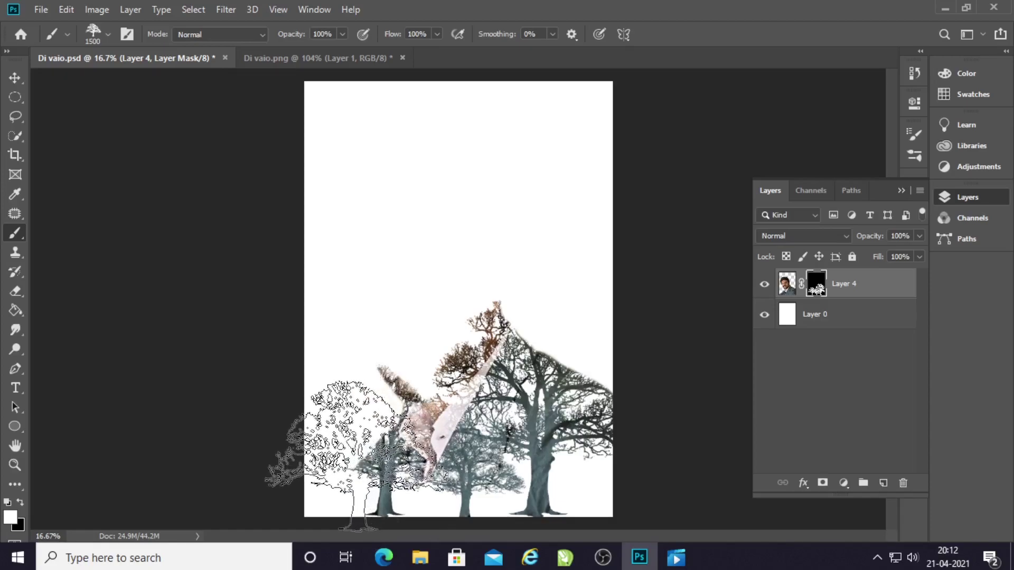
left_click(315, 468)
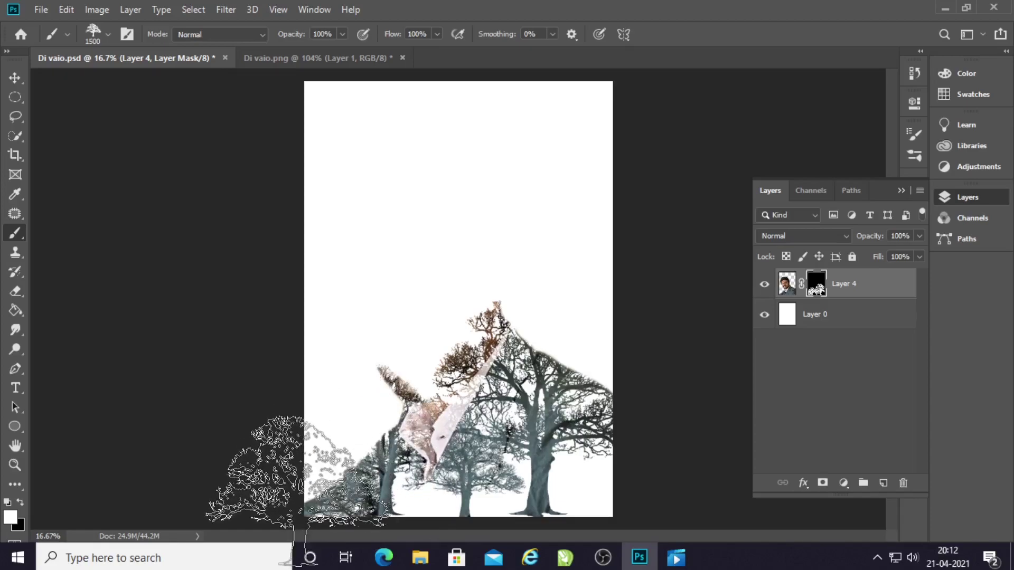
left_click(626, 483)
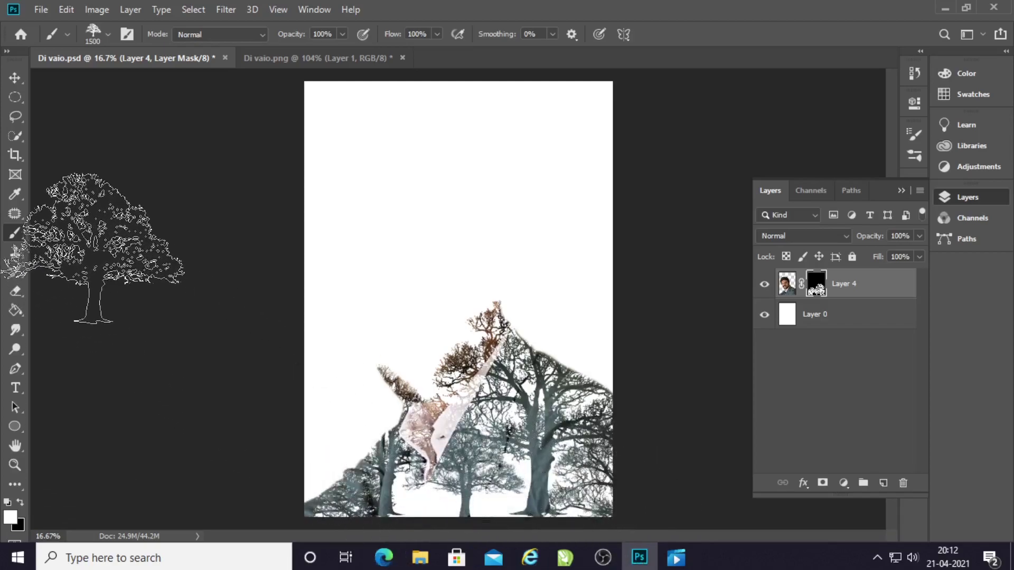
key("bracketleft")
key("bracketleft")
key("bracketleft")
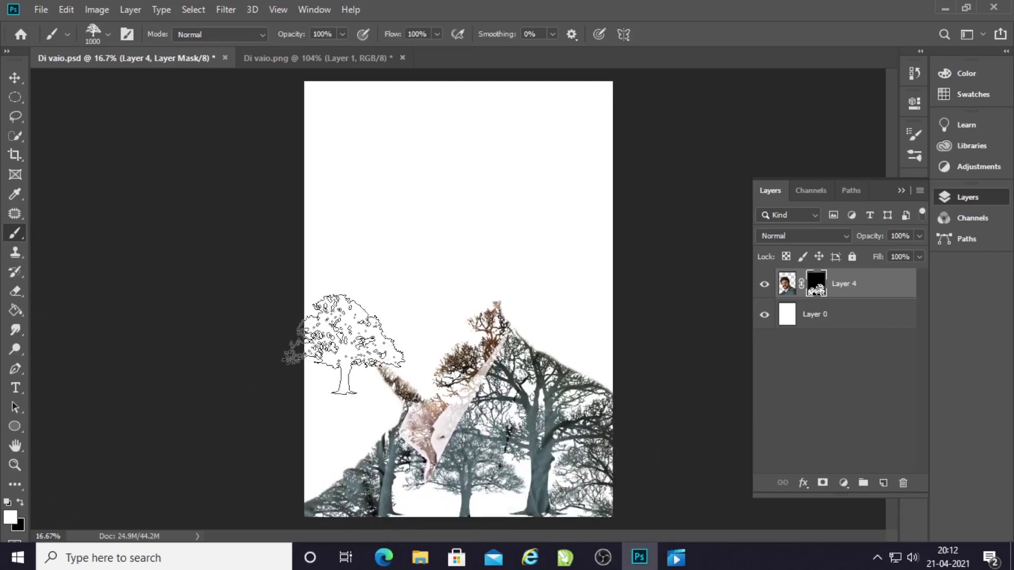
key("bracketleft")
key("bracketleft")
key("bracketleft")
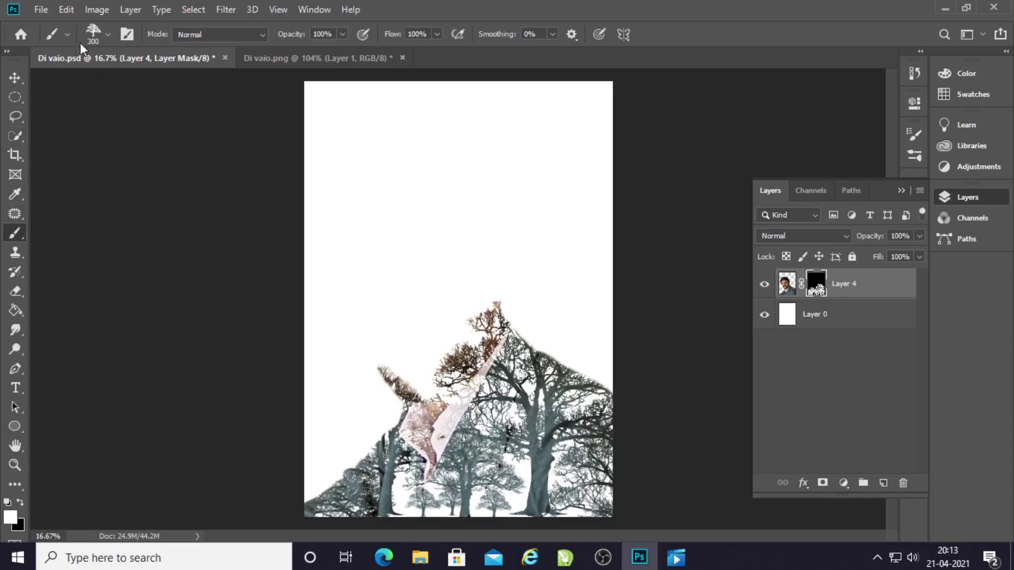
Stamp the 1100 px tree brush over the mouth to reveal the smile and beard
left_click(107, 34)
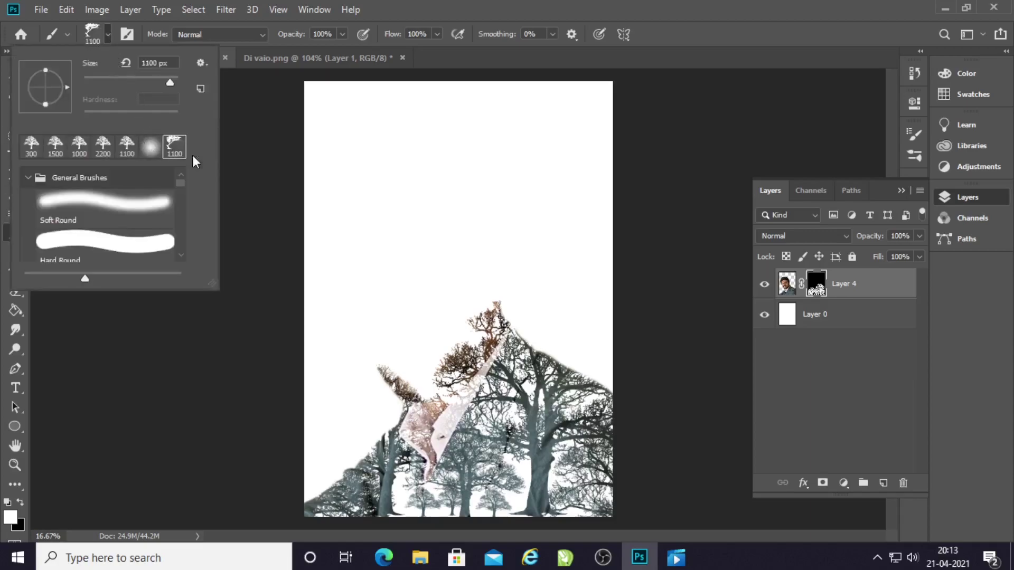
left_click(274, 409)
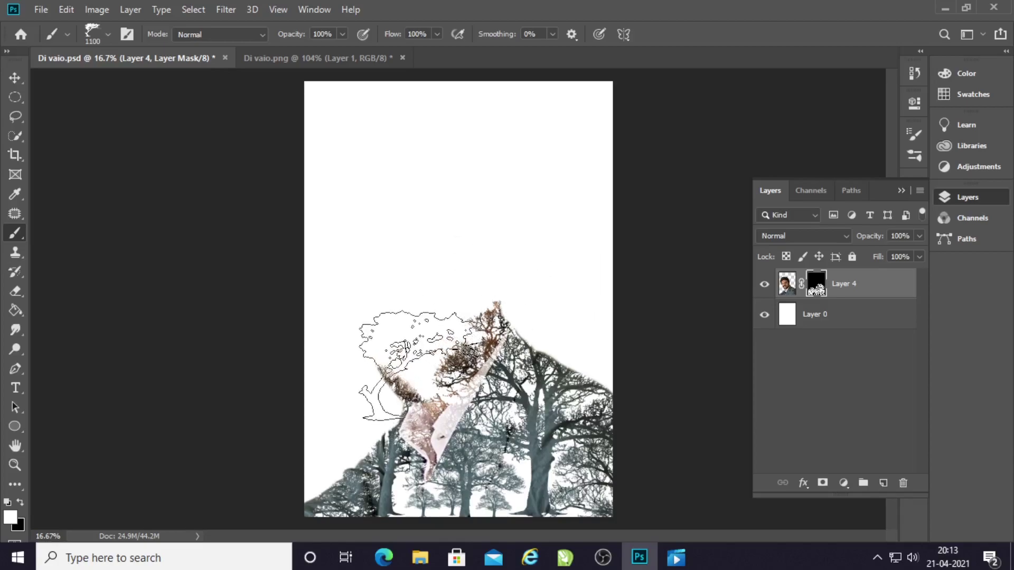
left_click(428, 388)
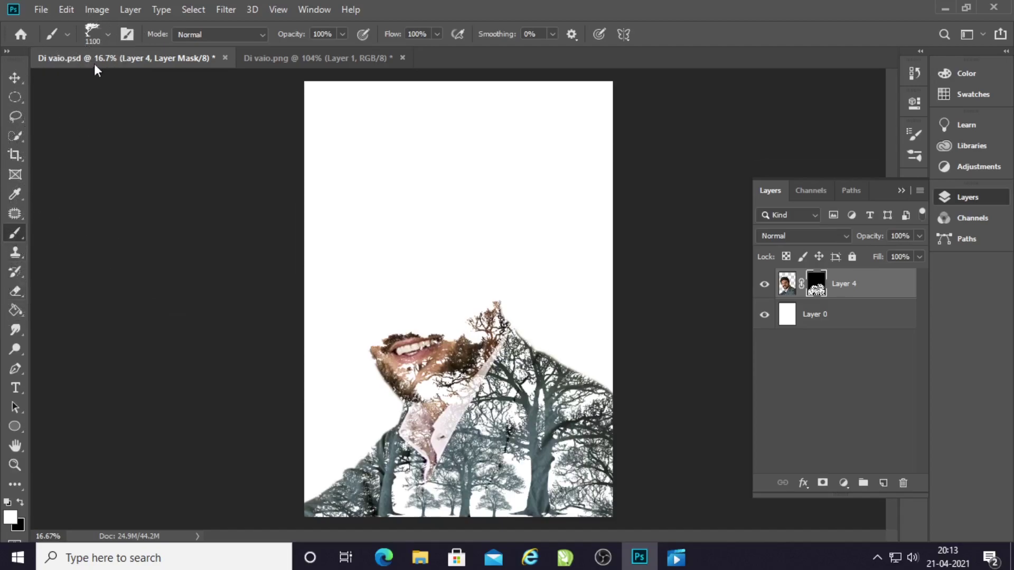
Paint white with the Soft Round brush over the hair, ear and neck
left_click(107, 34)
left_click(169, 152)
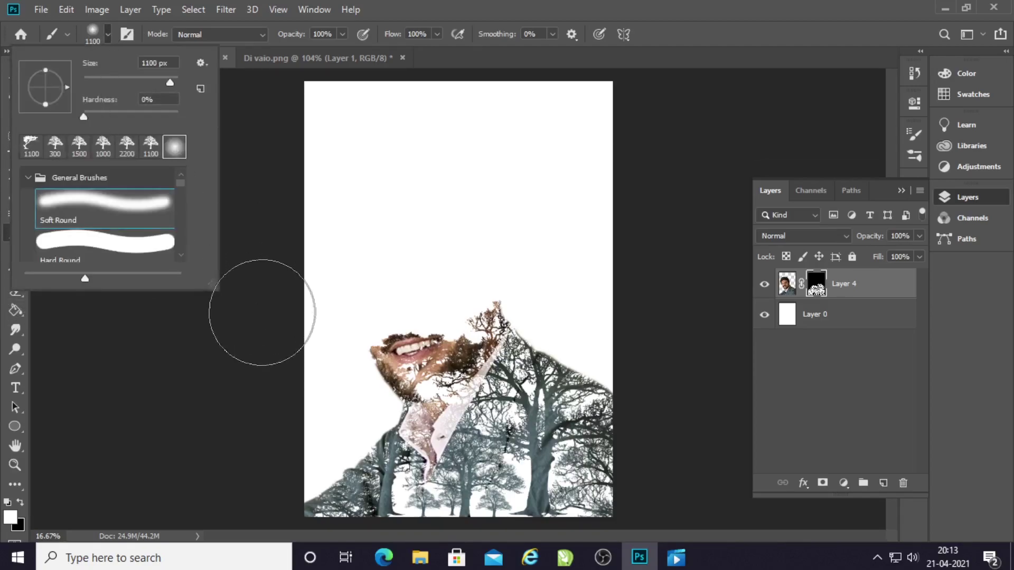
left_click(230, 368)
mouse_move(417, 179)
left_mouse_down()
mouse_move(333, 207)
mouse_move(363, 294)
left_mouse_up()
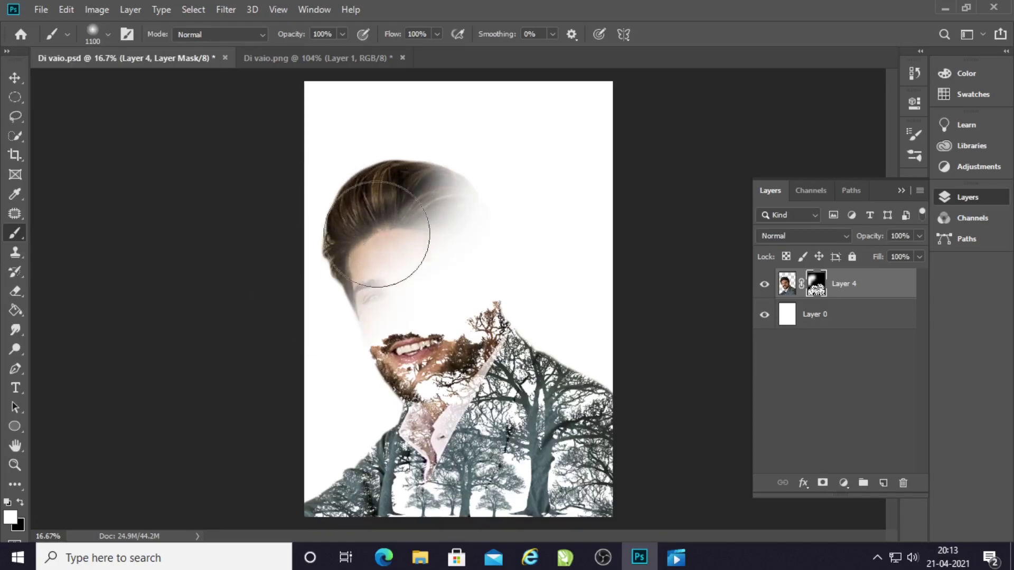
mouse_move(474, 172)
left_mouse_down()
mouse_move(452, 204)
mouse_move(453, 238)
mouse_move(520, 238)
mouse_move(431, 195)
mouse_move(402, 253)
mouse_move(355, 301)
mouse_move(349, 327)
mouse_move(443, 288)
mouse_move(459, 296)
mouse_move(438, 322)
mouse_move(340, 181)
left_mouse_up()
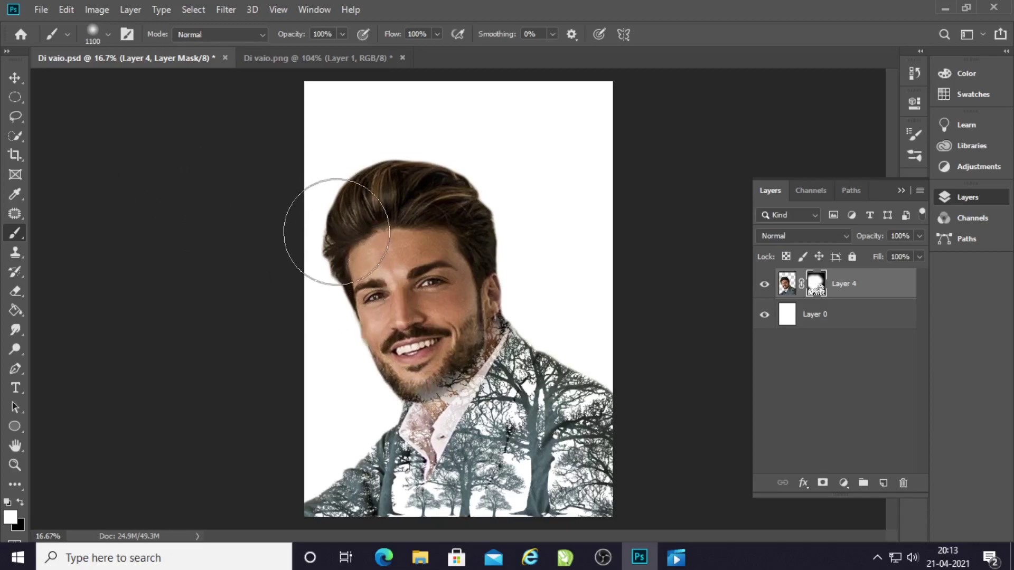
left_click(14, 78)
left_click(176, 157)
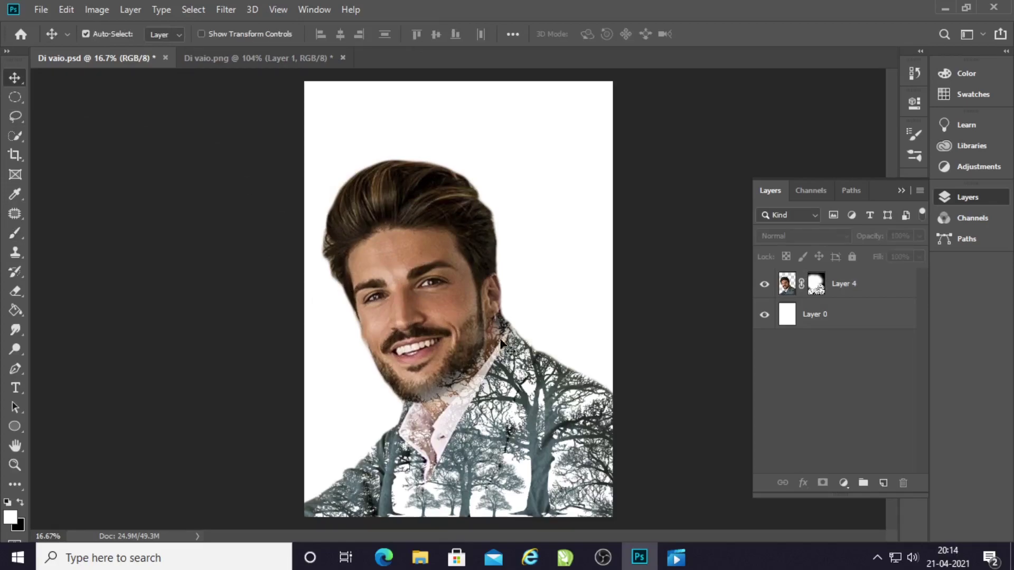
scroll(564, 356, "up", 2)
scroll(564, 356, "up", 2)
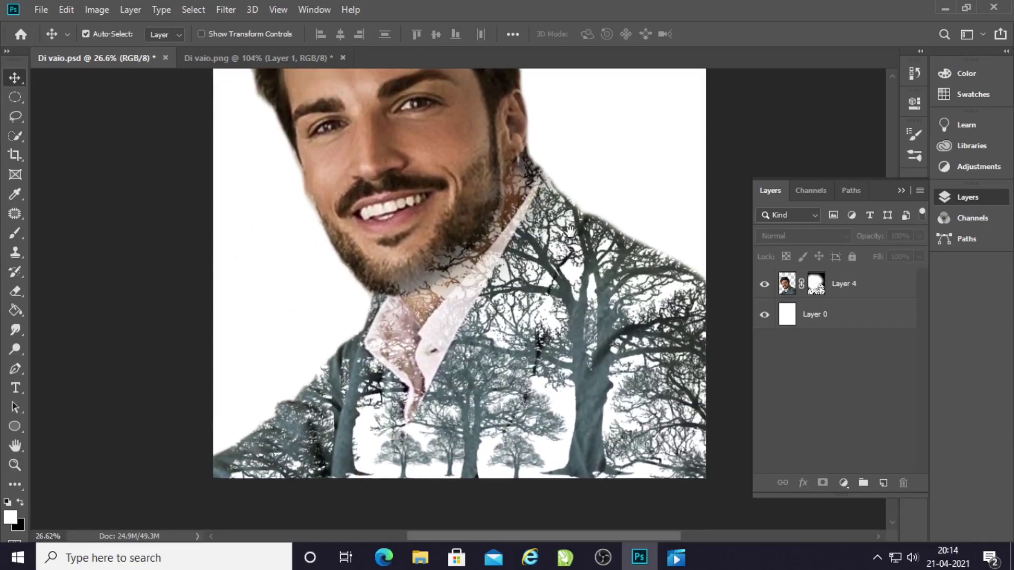
left_click_drag(570, 231, 554, 291)
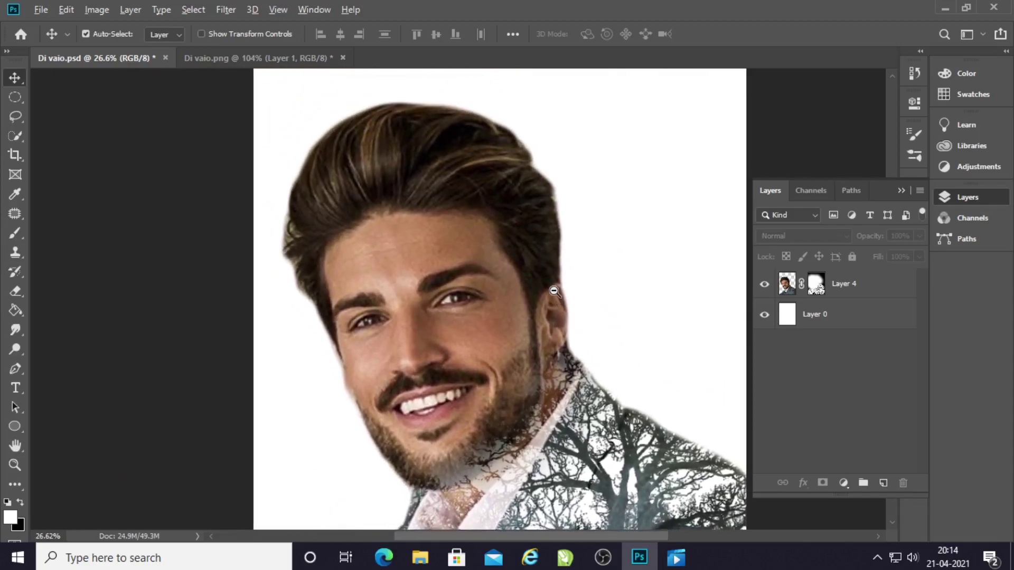
scroll(554, 290, "down", 2)
scroll(553, 291, "down", 1)
scroll(550, 306, "down", 1)
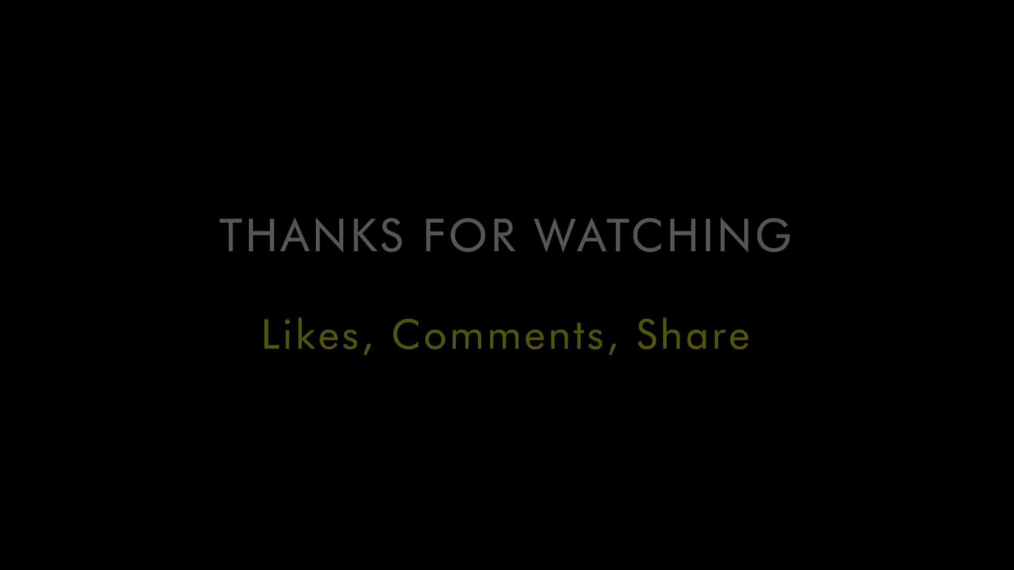